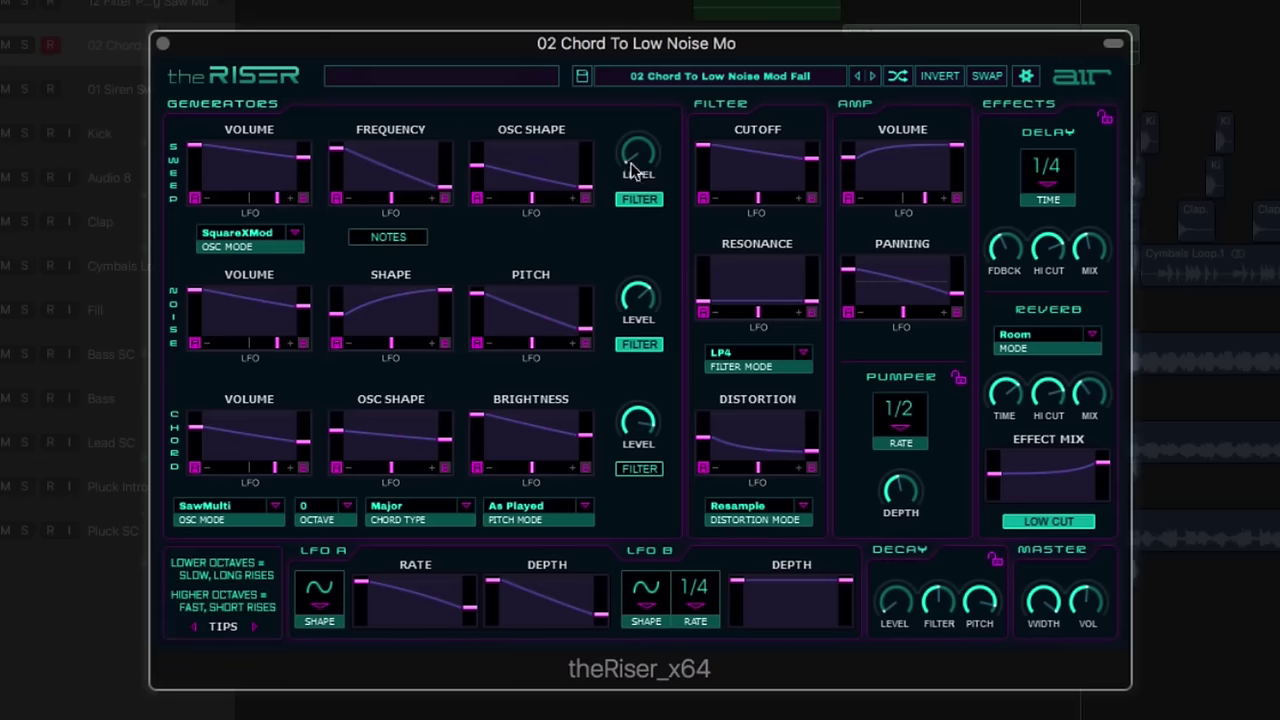
Raise the end of the Sweep OSC SHAPE curve to about 76% so the shape rises
mouse_move(634, 172)
left_click_drag(590, 185, 634, 80)
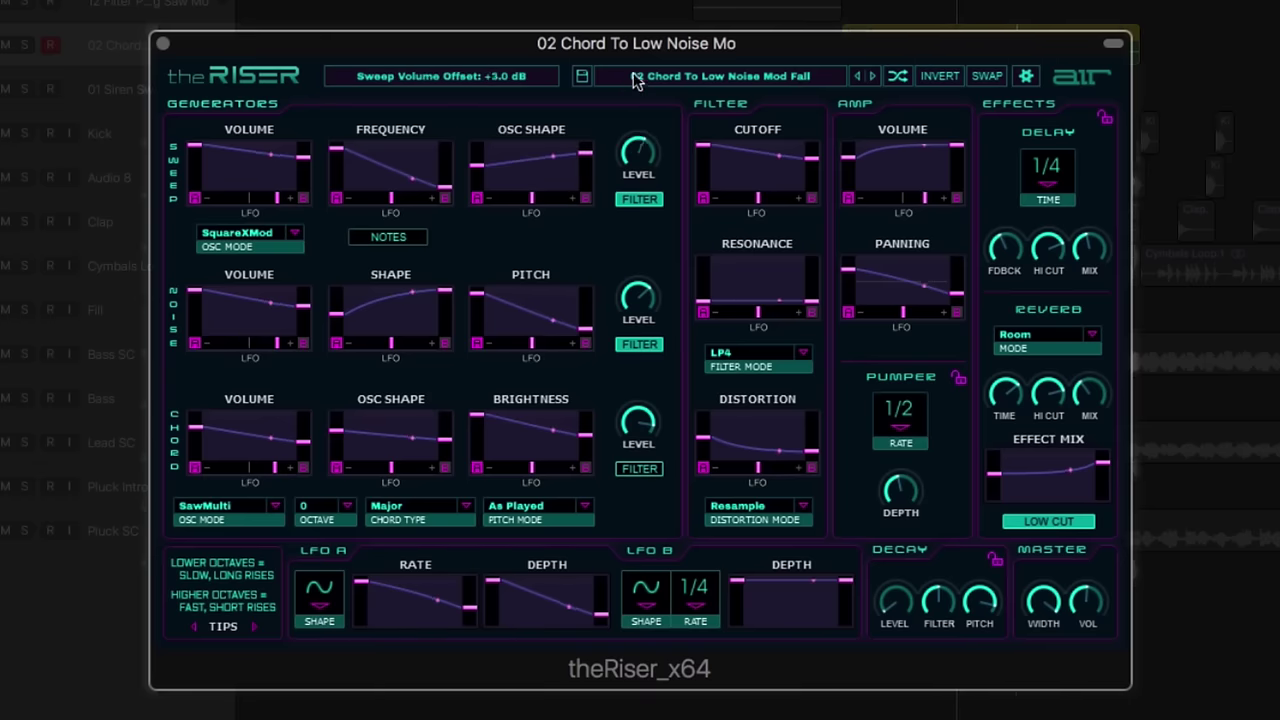
Load 03 Chopped Chord Noise, reshape the sweep frequency curve, and lift the noise pitch end to 8.11 semitones
left_click(871, 76)
left_click_drag(444, 190, 446, 163)
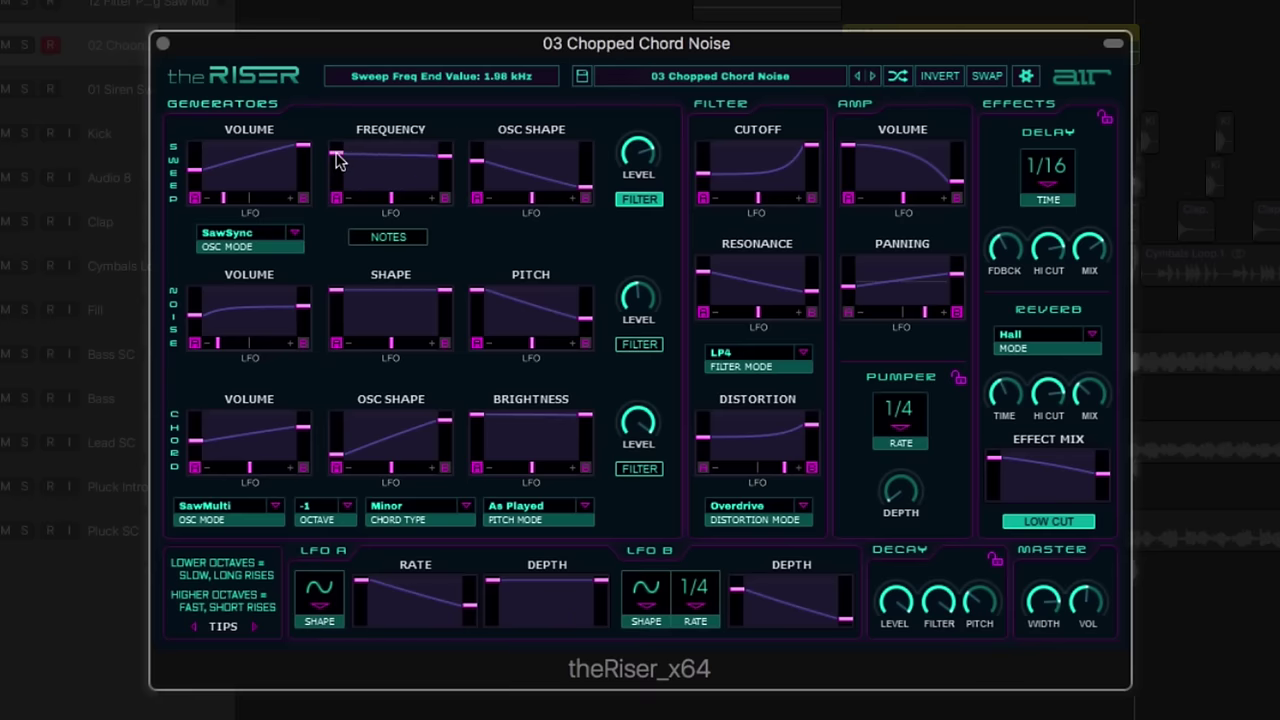
left_click_drag(338, 160, 391, 162)
left_click_drag(496, 178, 499, 204)
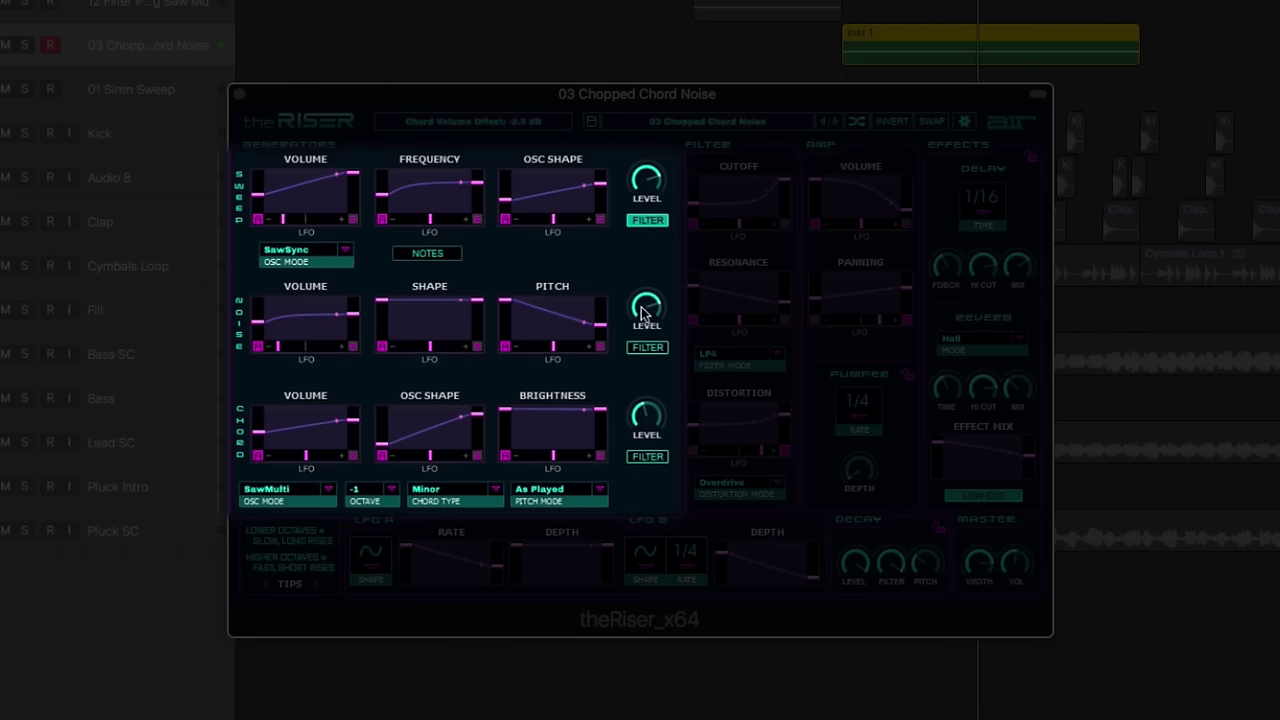
left_click_drag(598, 323, 597, 304)
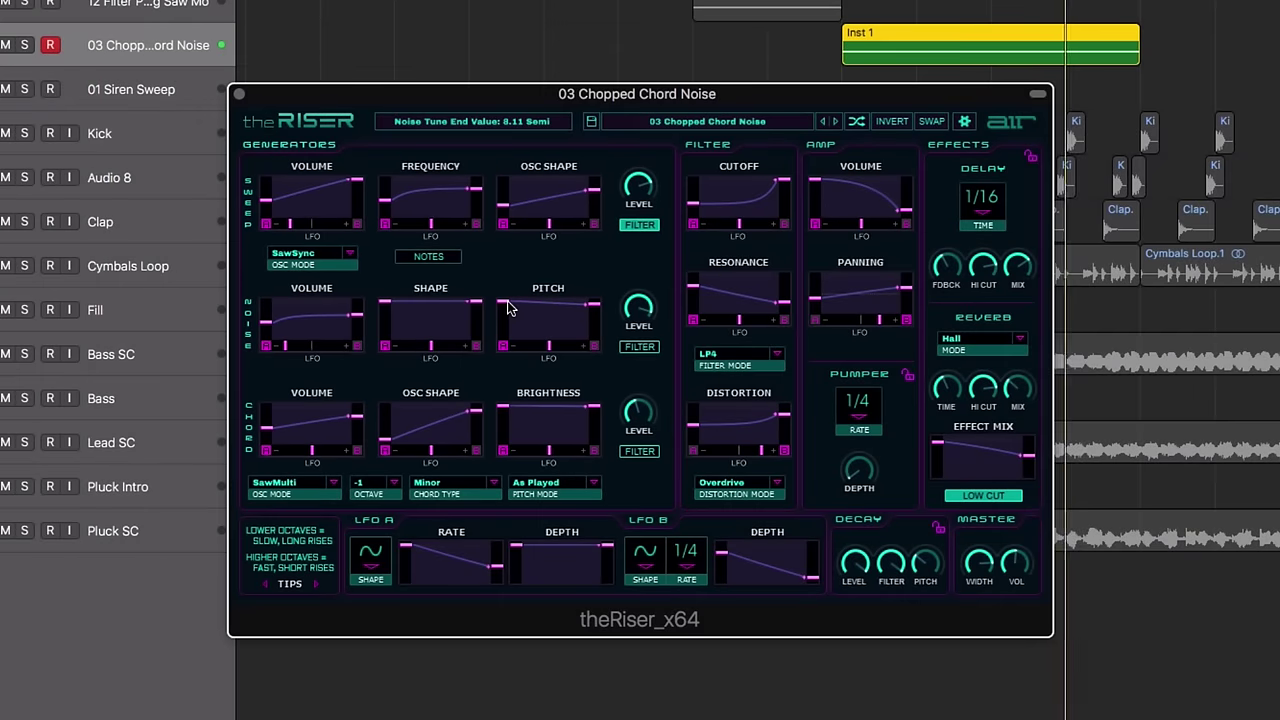
mouse_move(507, 308)
left_mouse_down()
mouse_move(503, 320)
mouse_move(531, 314)
left_mouse_up()
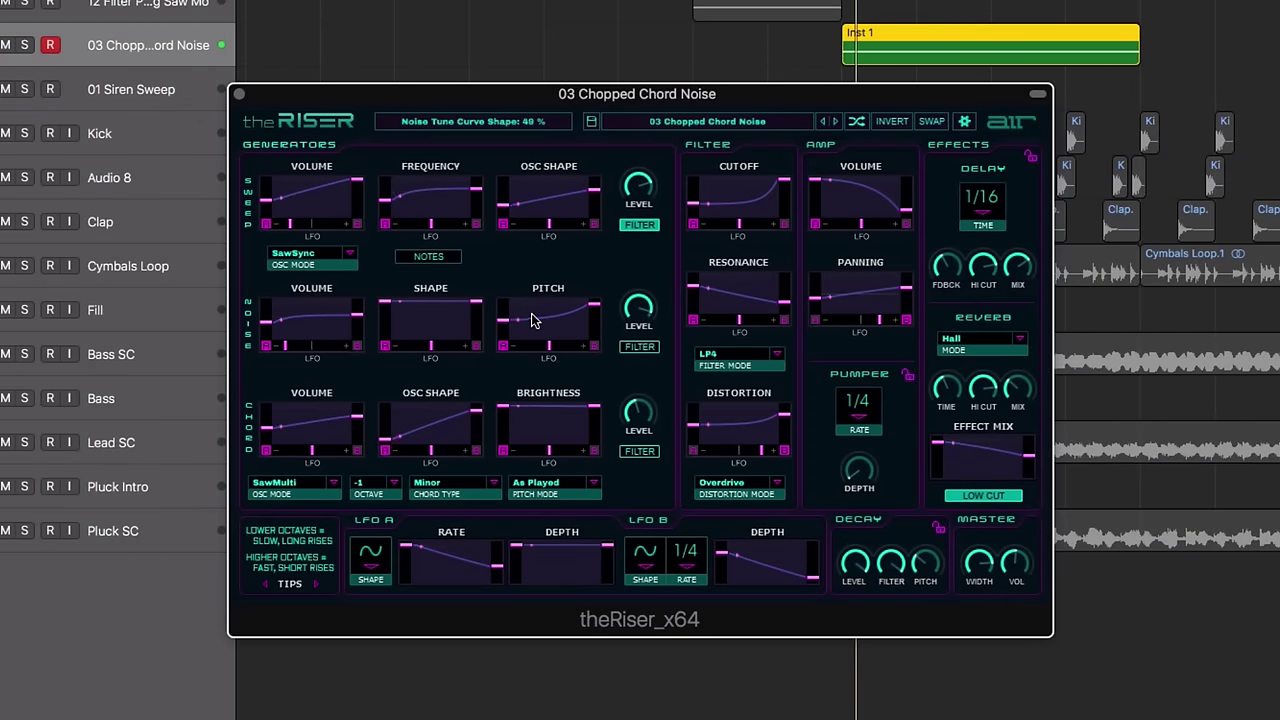
Load 11 Atonal Pitch Rises > 10 Minor Chord Up and turn the Chord level to +11.2 dB
left_click(662, 119)
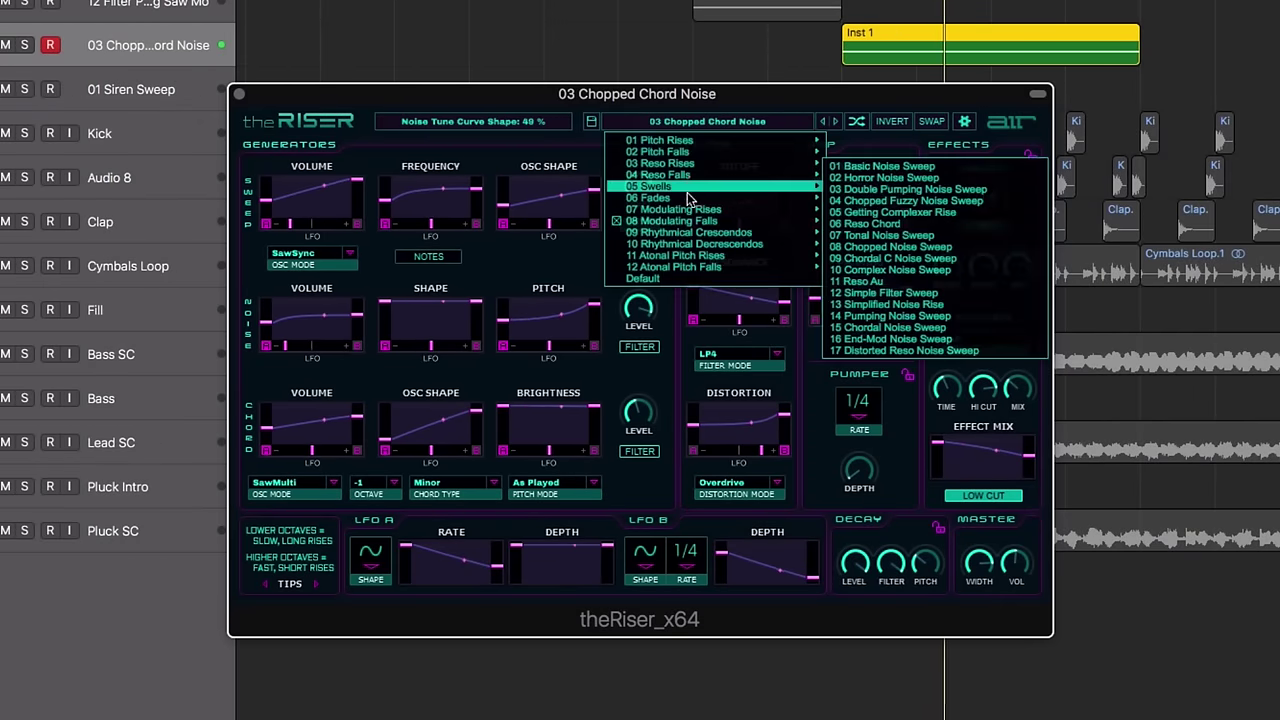
mouse_move(697, 248)
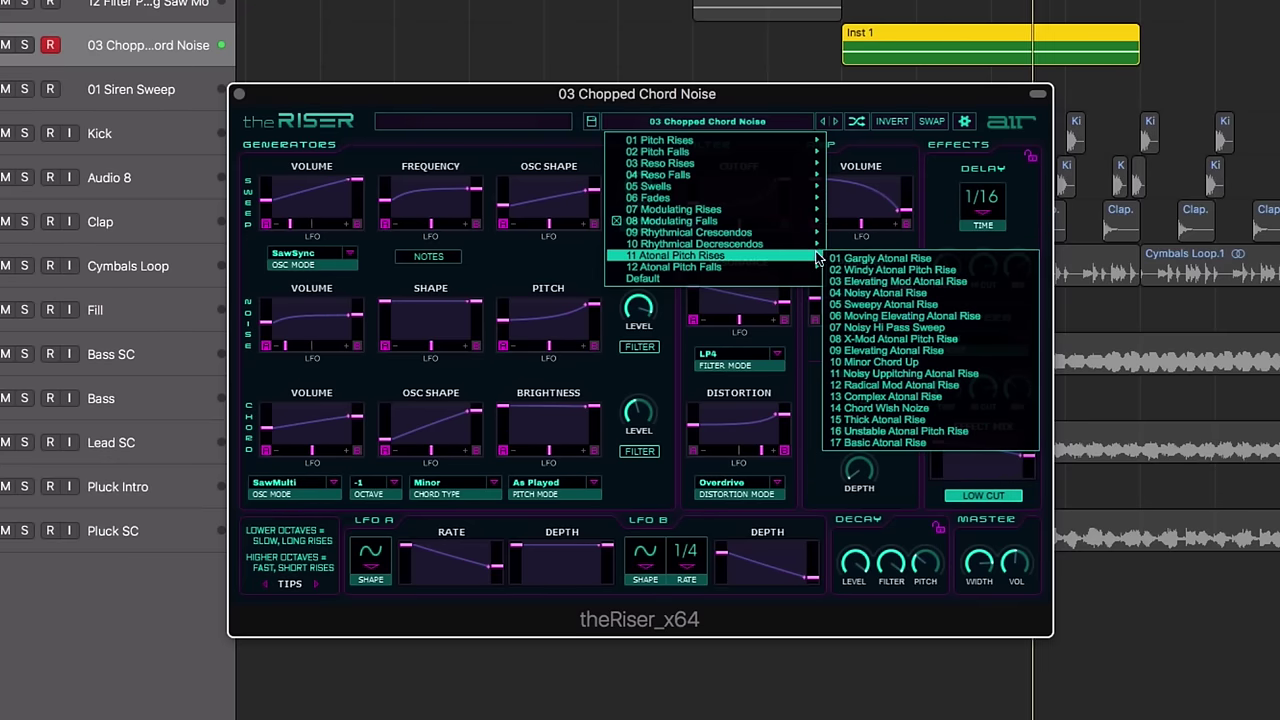
left_click(900, 362)
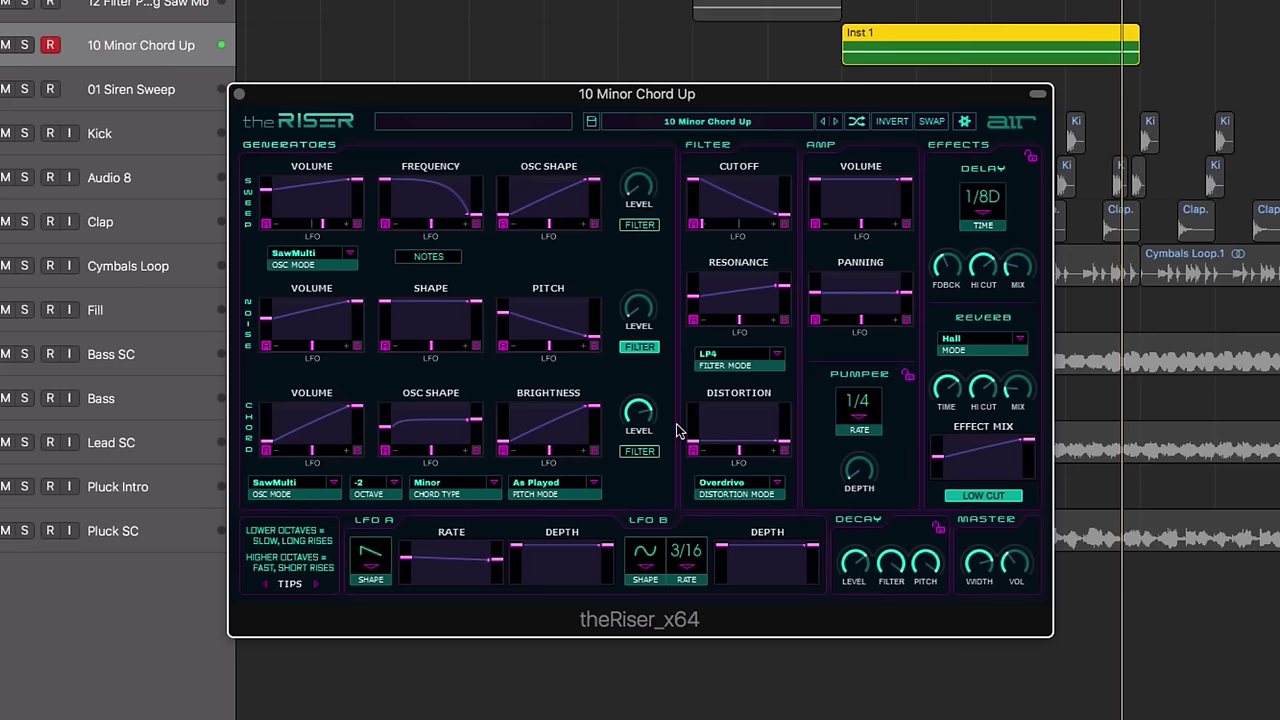
left_click_drag(641, 403, 641, 396)
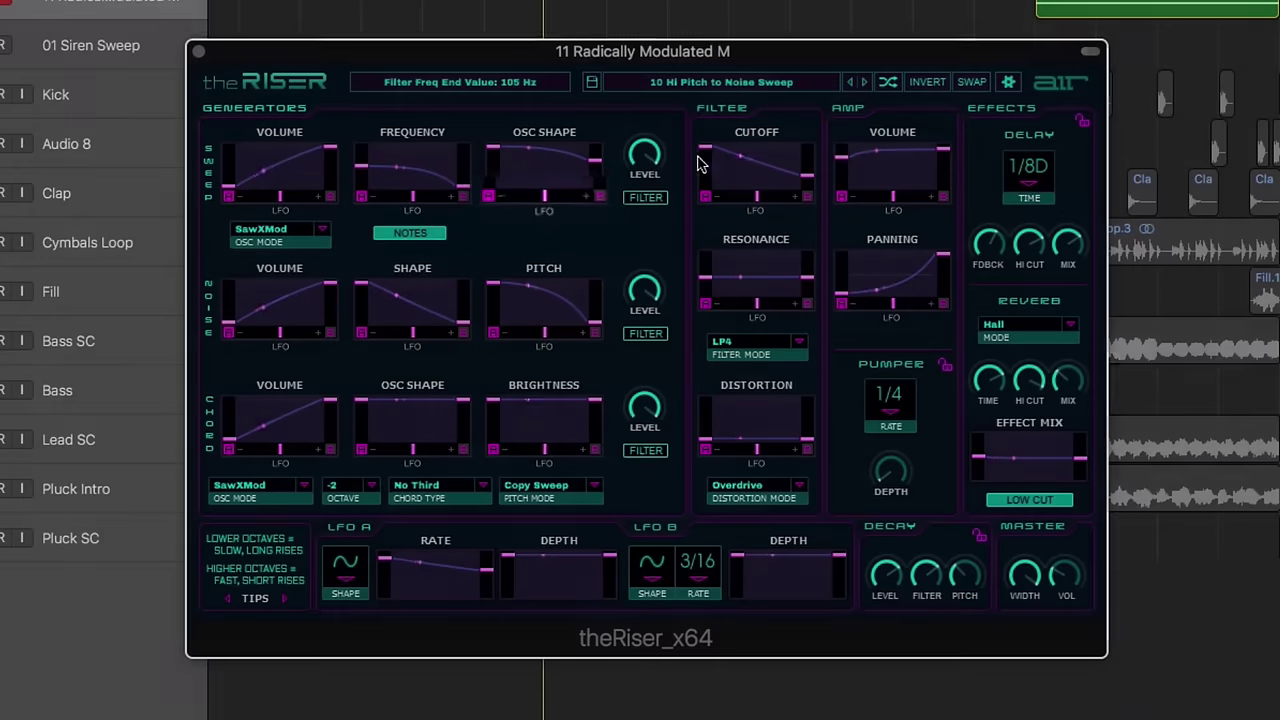
Set the sweep osc shape LFO to -89%, route the sweep layer through the filter, and raise the resonance end
left_click_drag(528, 197, 510, 195)
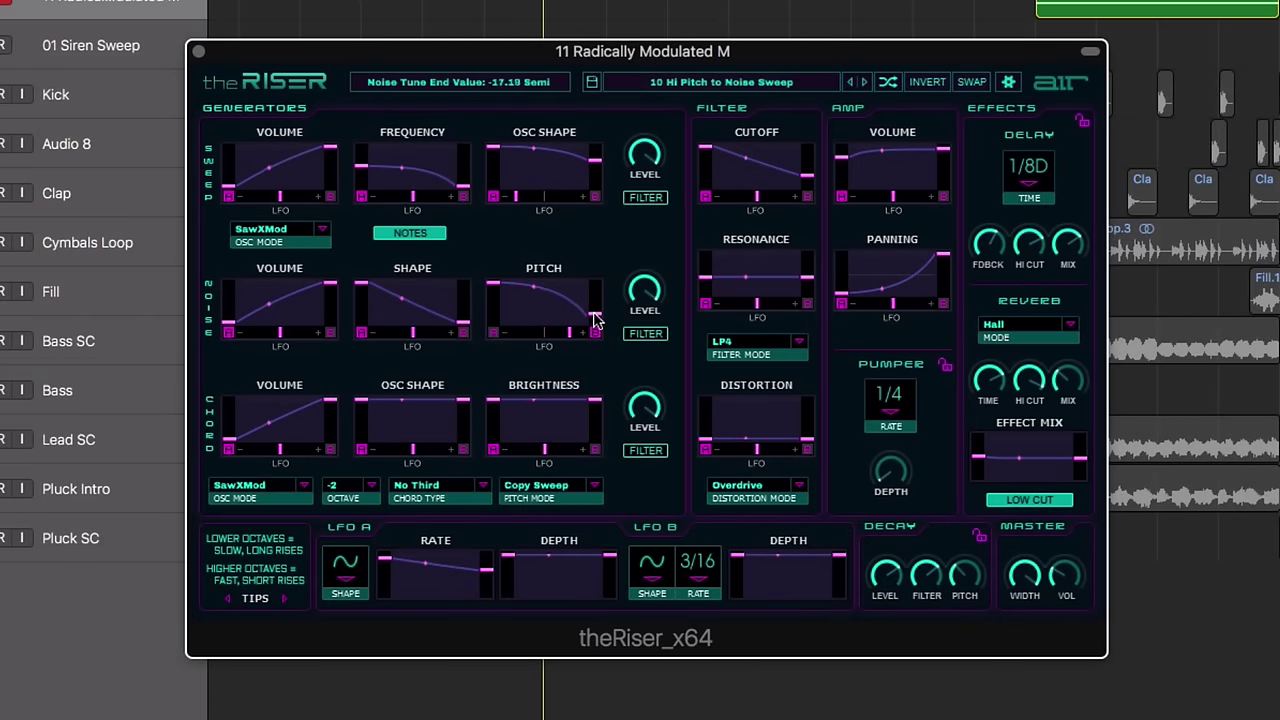
left_click(645, 199)
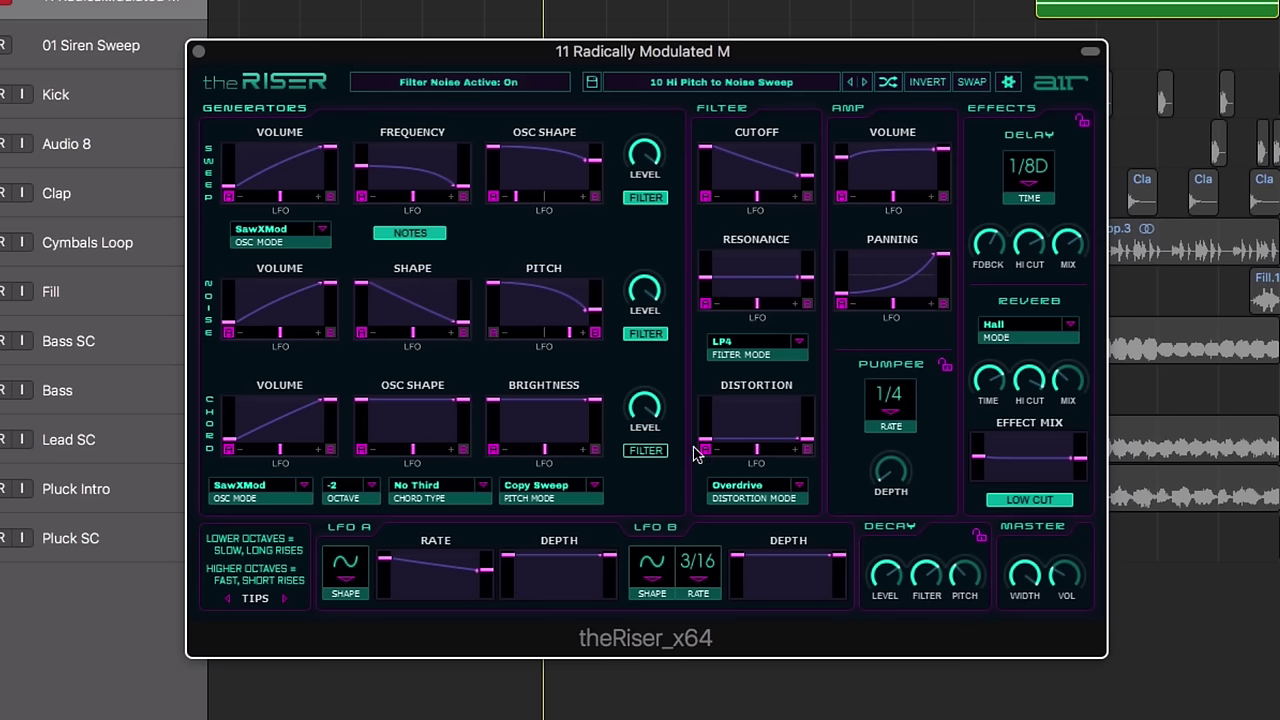
left_click_drag(804, 280, 804, 271)
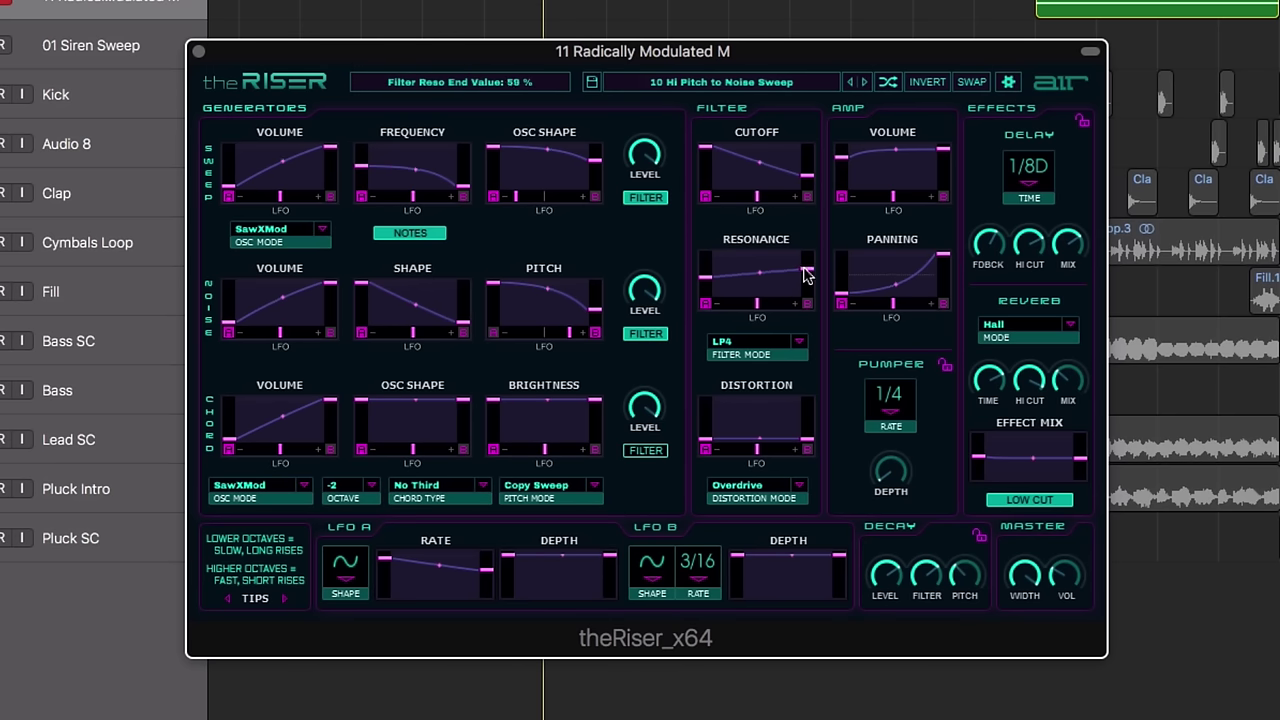
Switch the filter mode to BP2, modulate resonance with LFO B, and raise and bend the cutoff end
left_click(745, 350)
left_click(745, 411)
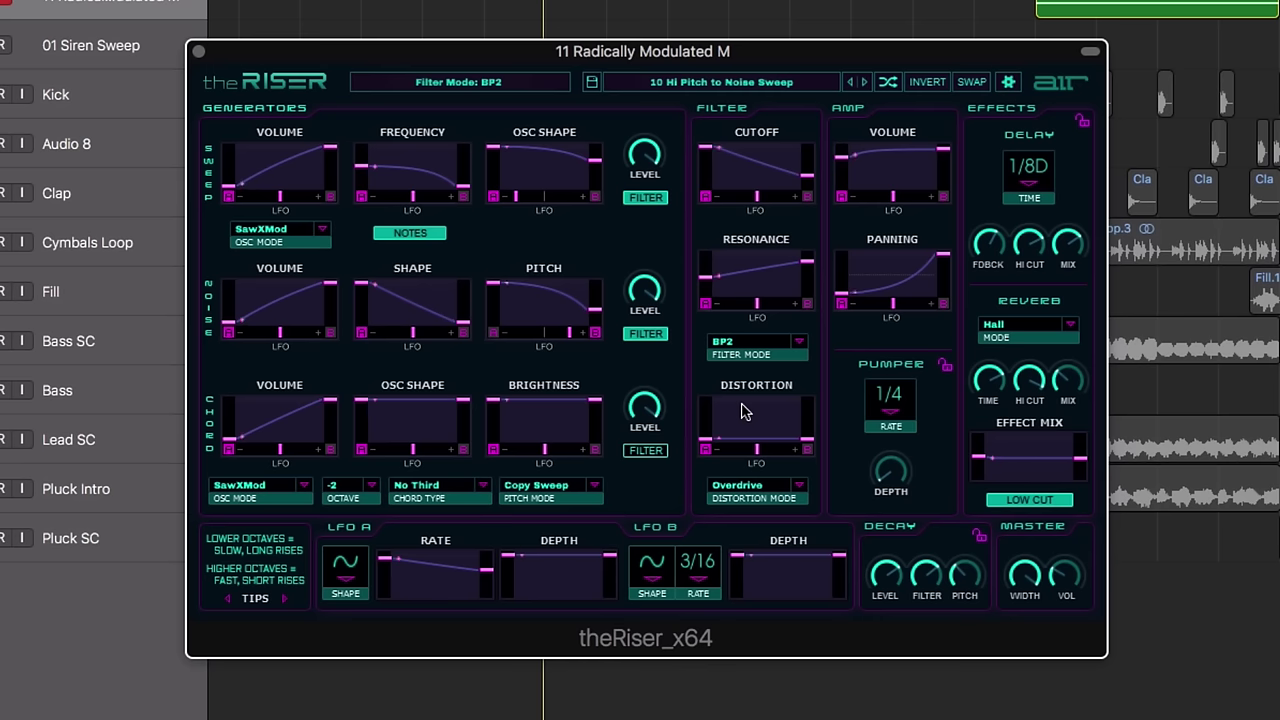
left_click(806, 304)
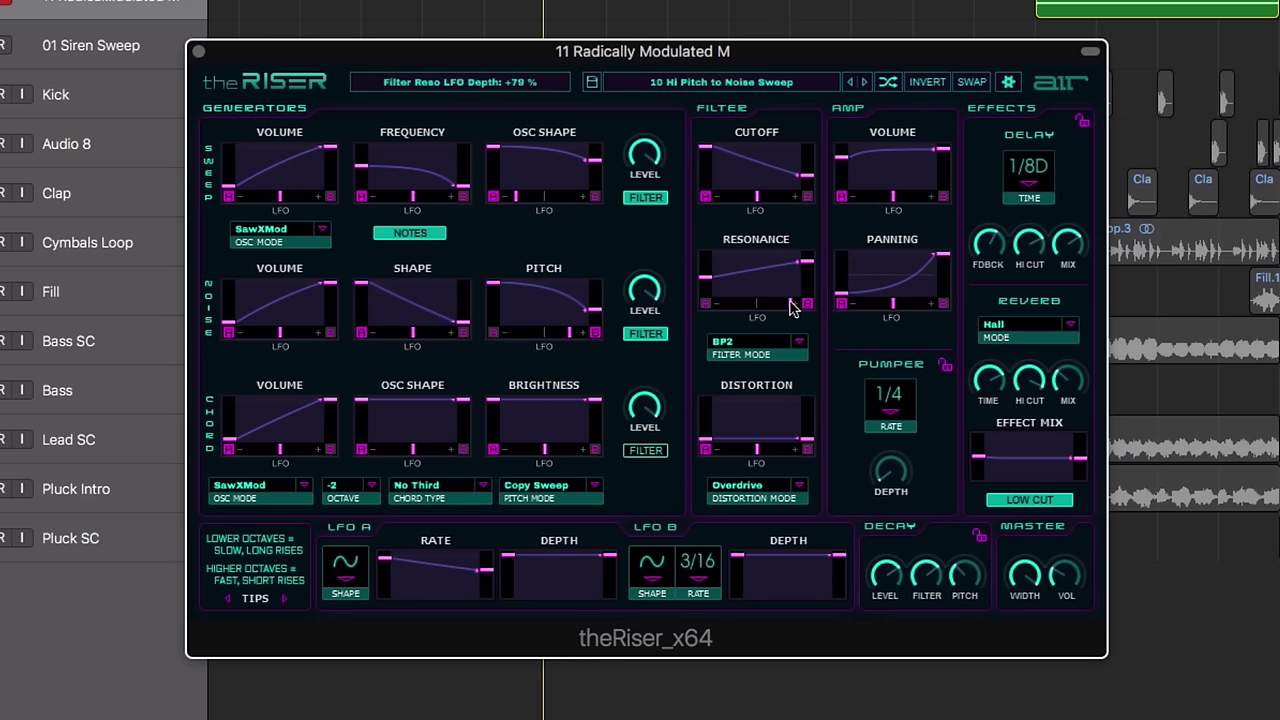
left_click_drag(806, 175, 807, 163)
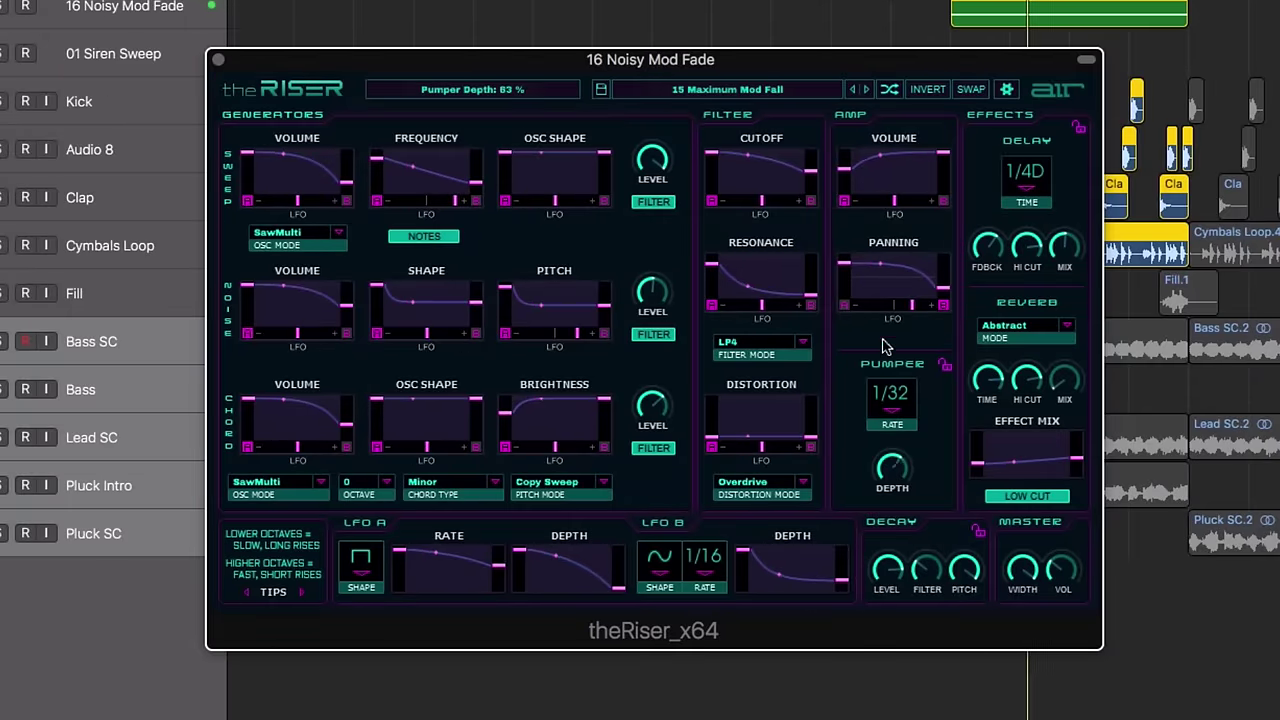
Set the pumper rate to 1/8 and lower the pumper depth to 66%
left_click(897, 398)
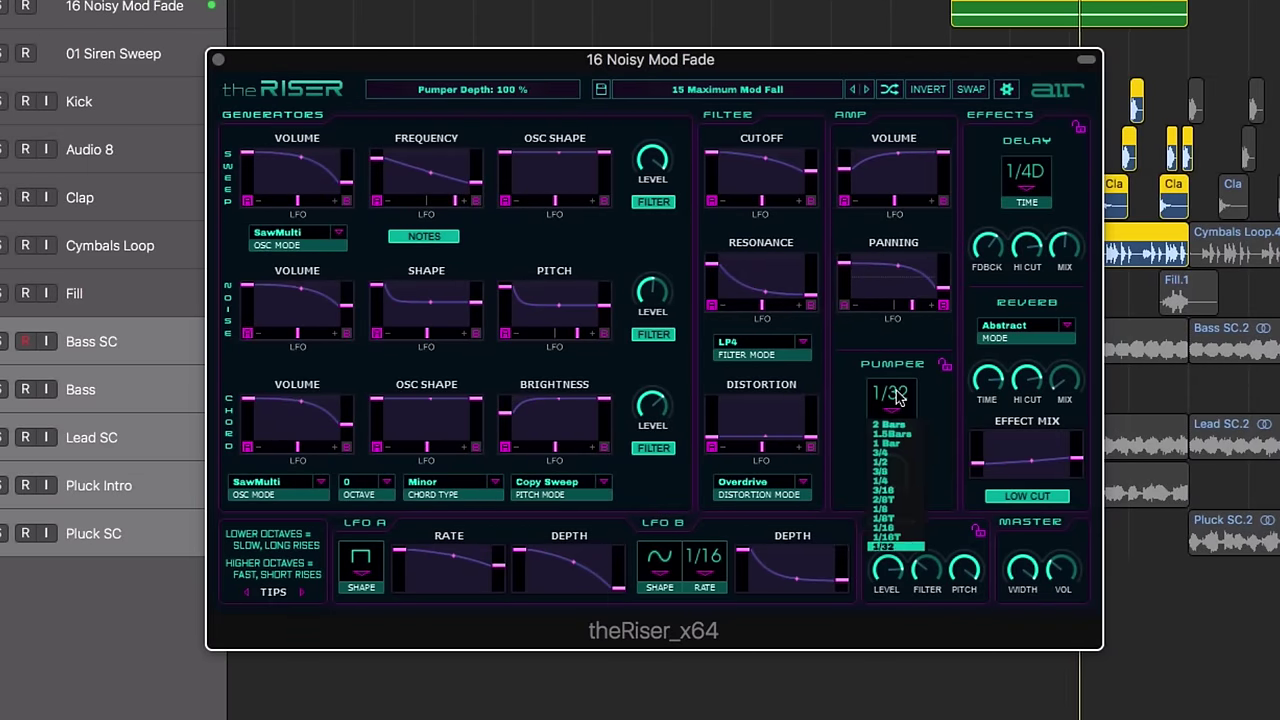
left_click(901, 509)
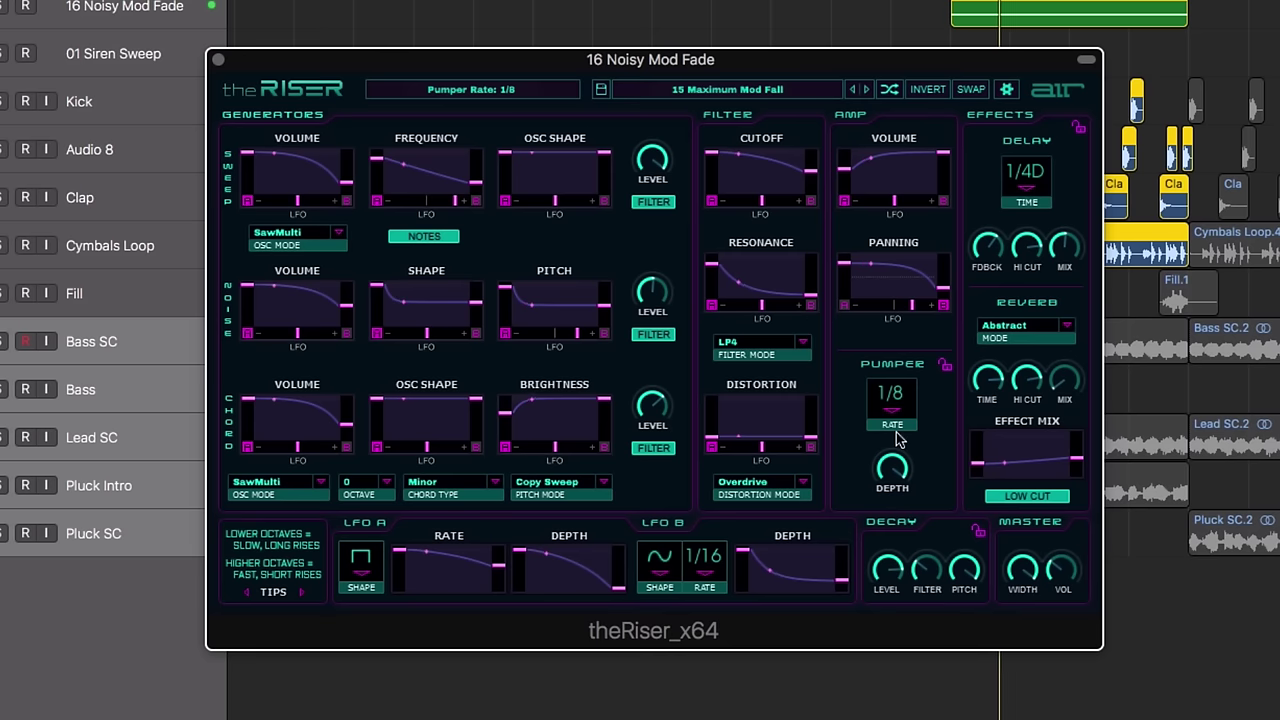
left_click_drag(900, 497, 888, 542)
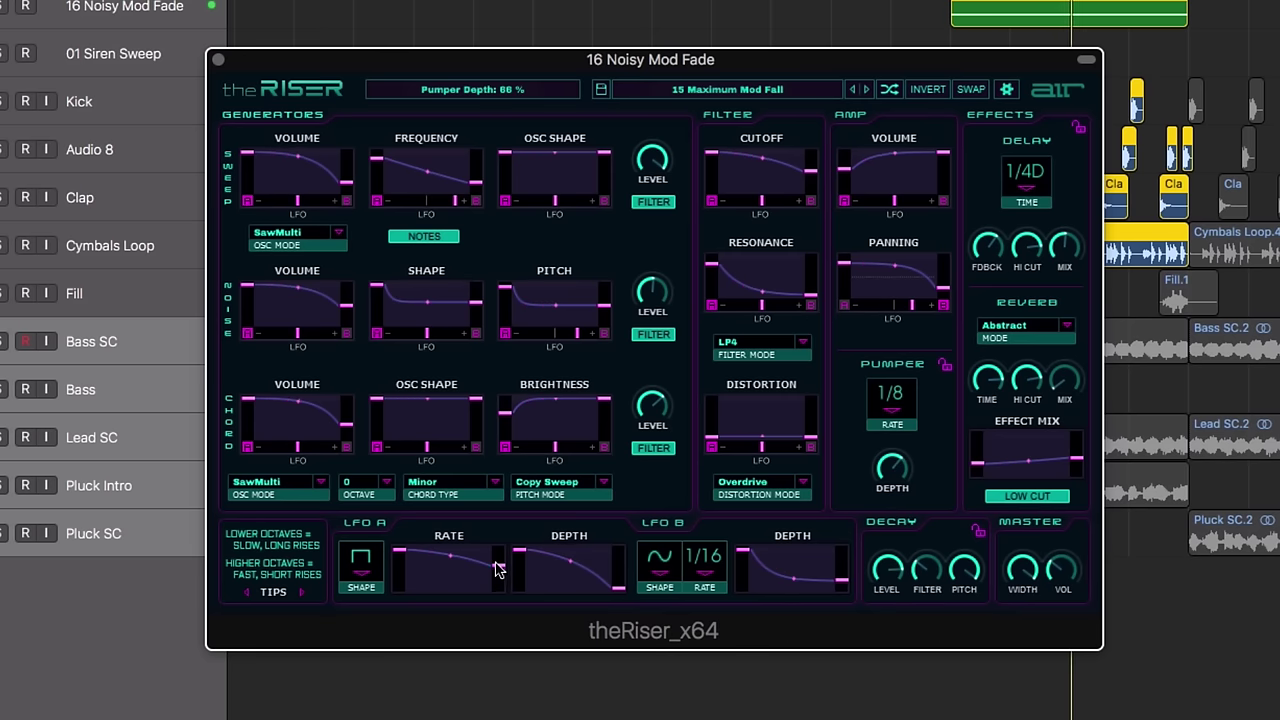
Make LFO A a triangle wave with its rate rising from 1.18 to 30.0 Hz and its depth ending at 70%
left_click_drag(497, 565, 497, 550)
left_click_drag(392, 552, 440, 550)
left_click(365, 570)
left_click(366, 597)
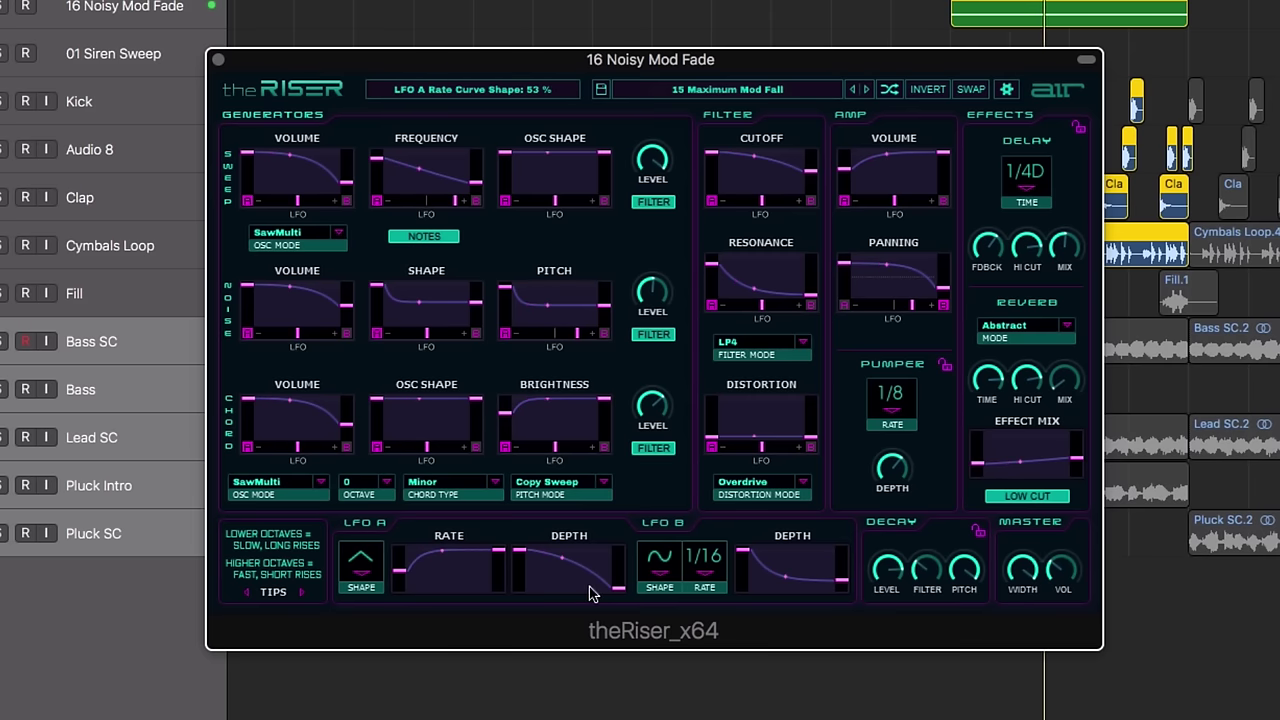
left_click_drag(617, 588, 617, 561)
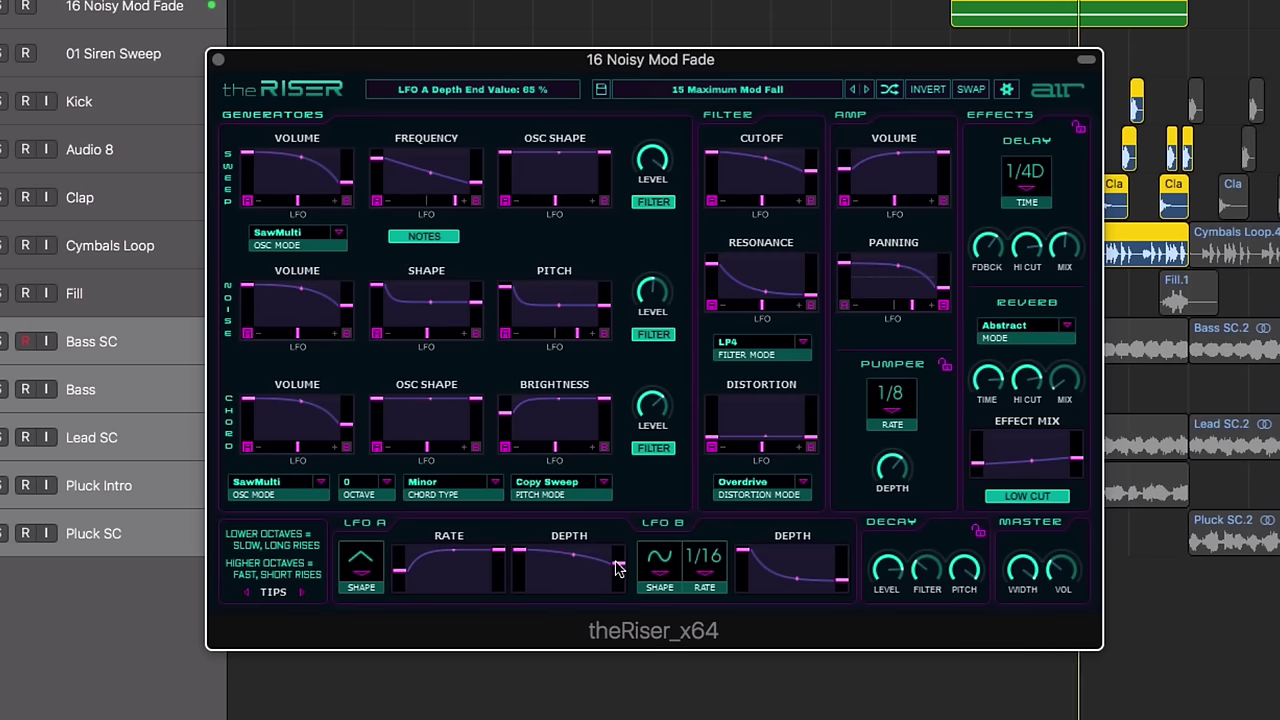
Set the LFO B rate to 1/8 and raise the end of its depth curve
left_click(703, 560)
left_click(712, 677)
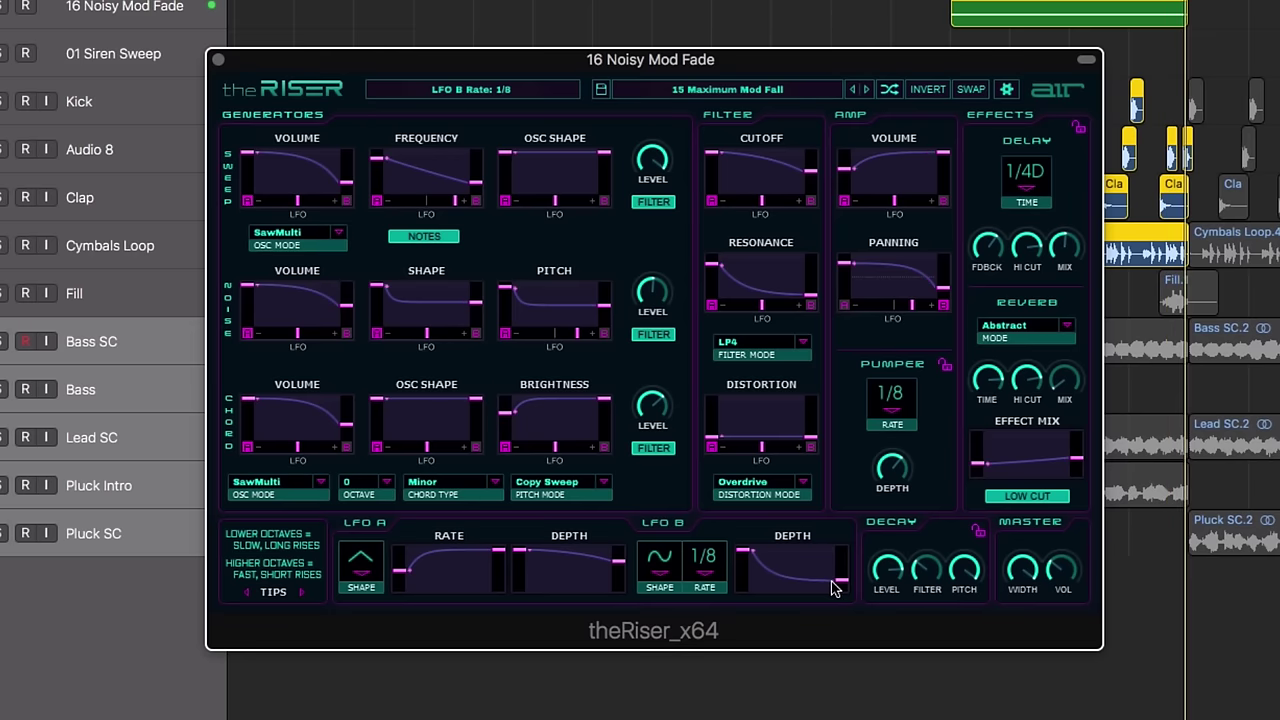
left_click_drag(838, 585, 781, 561)
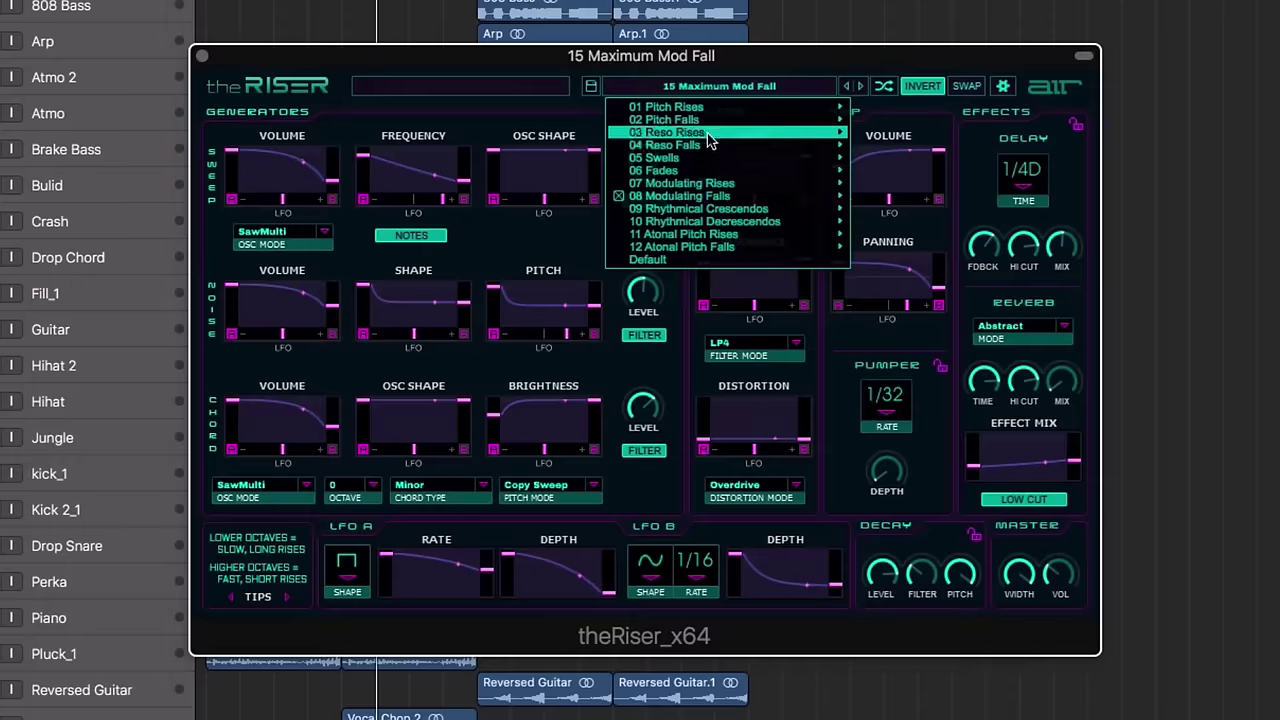
Audition 08 Slowly Pumping Fall, then 10 Complex Noise Sweep
mouse_move(728, 148)
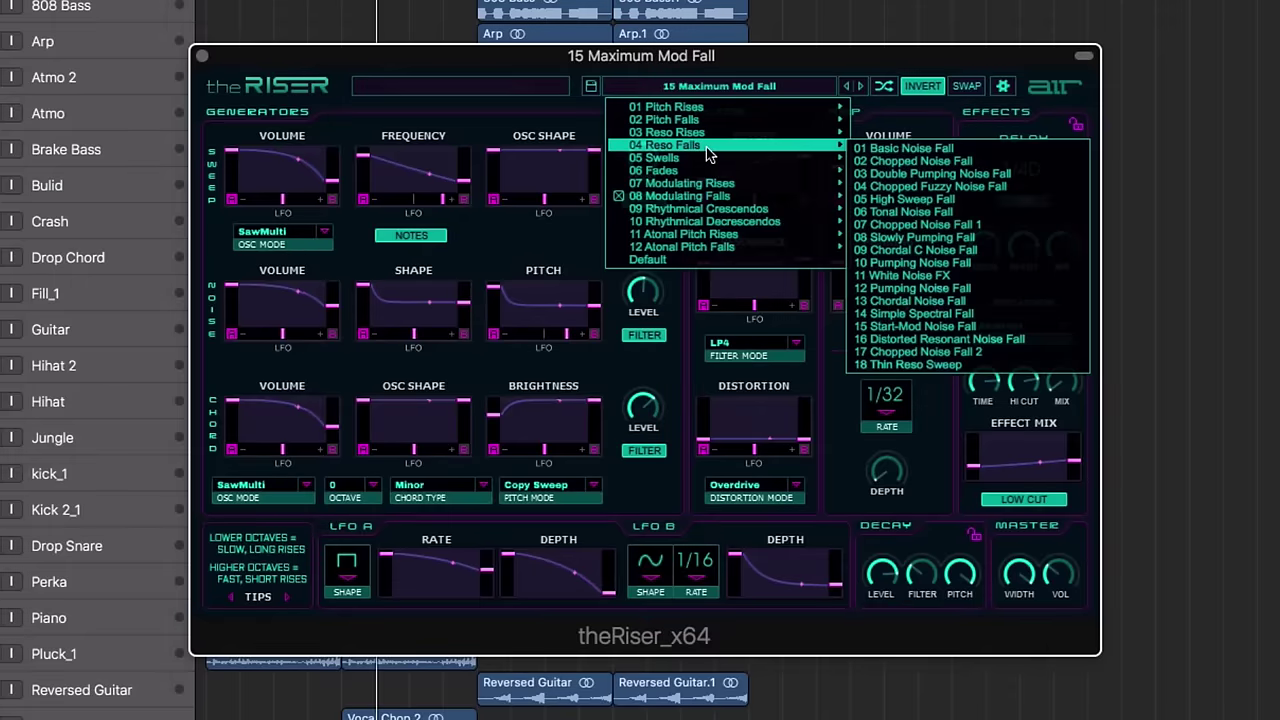
left_click(913, 239)
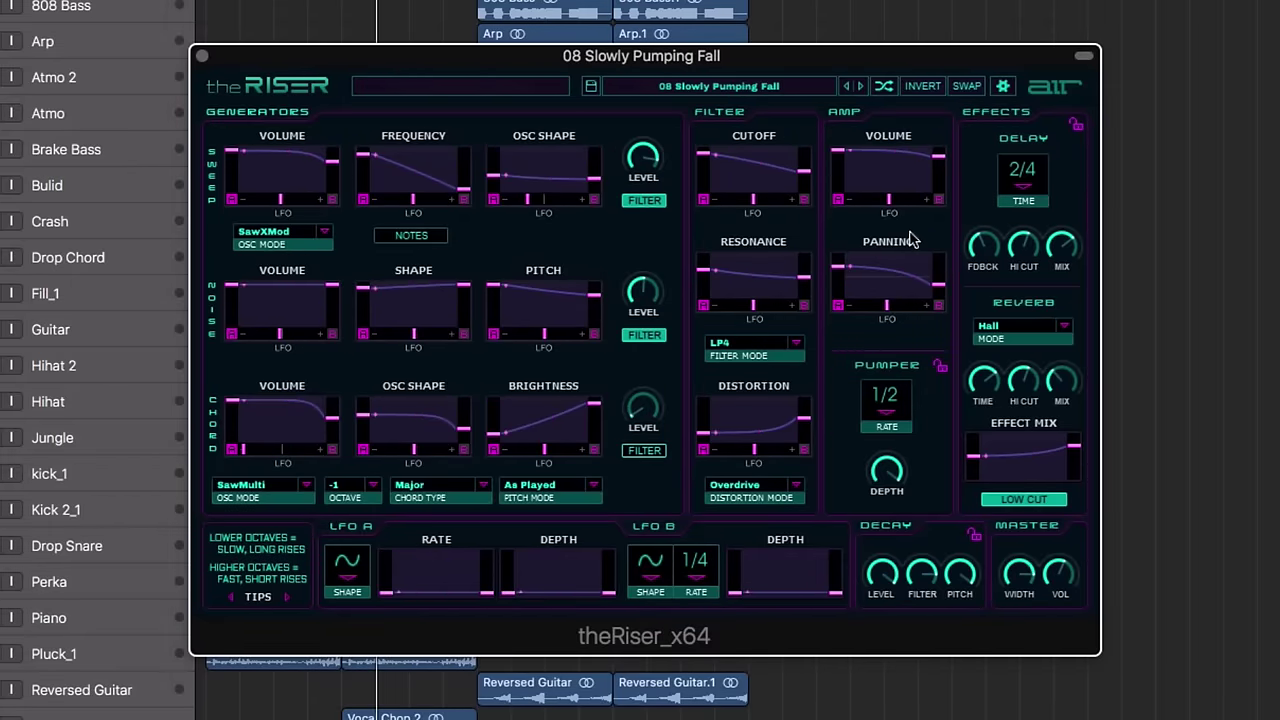
left_click(733, 88)
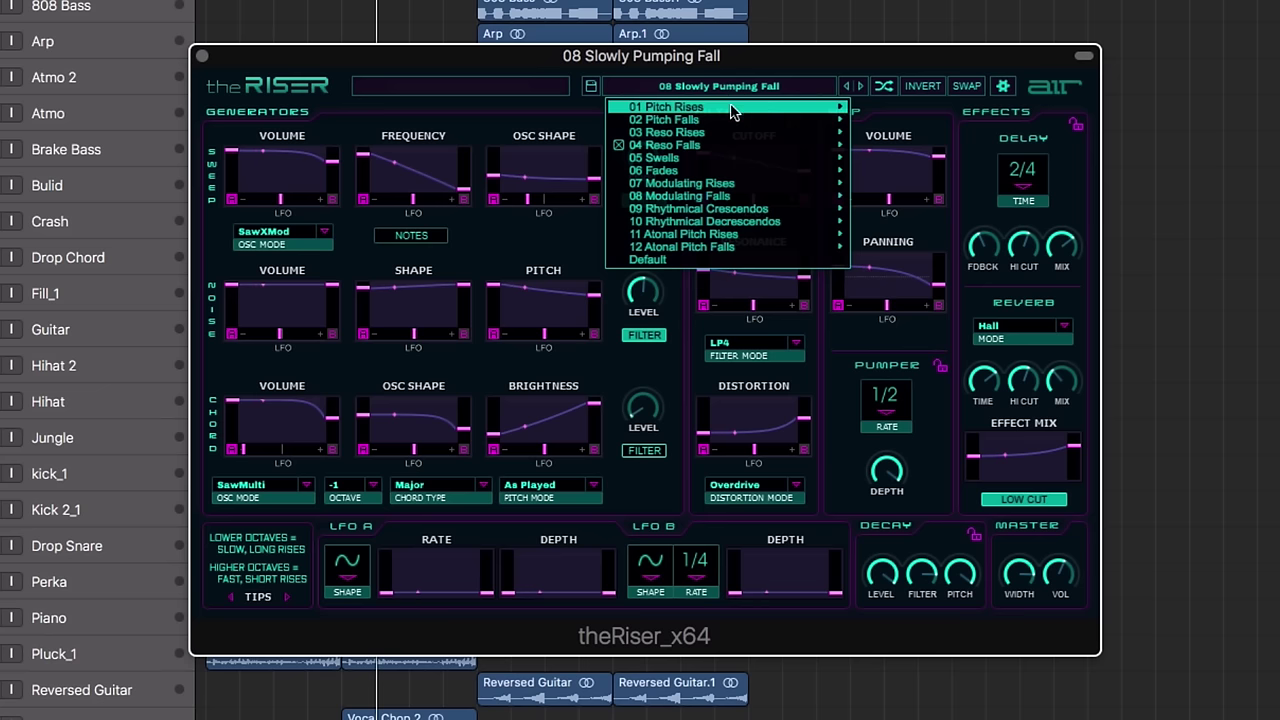
mouse_move(730, 133)
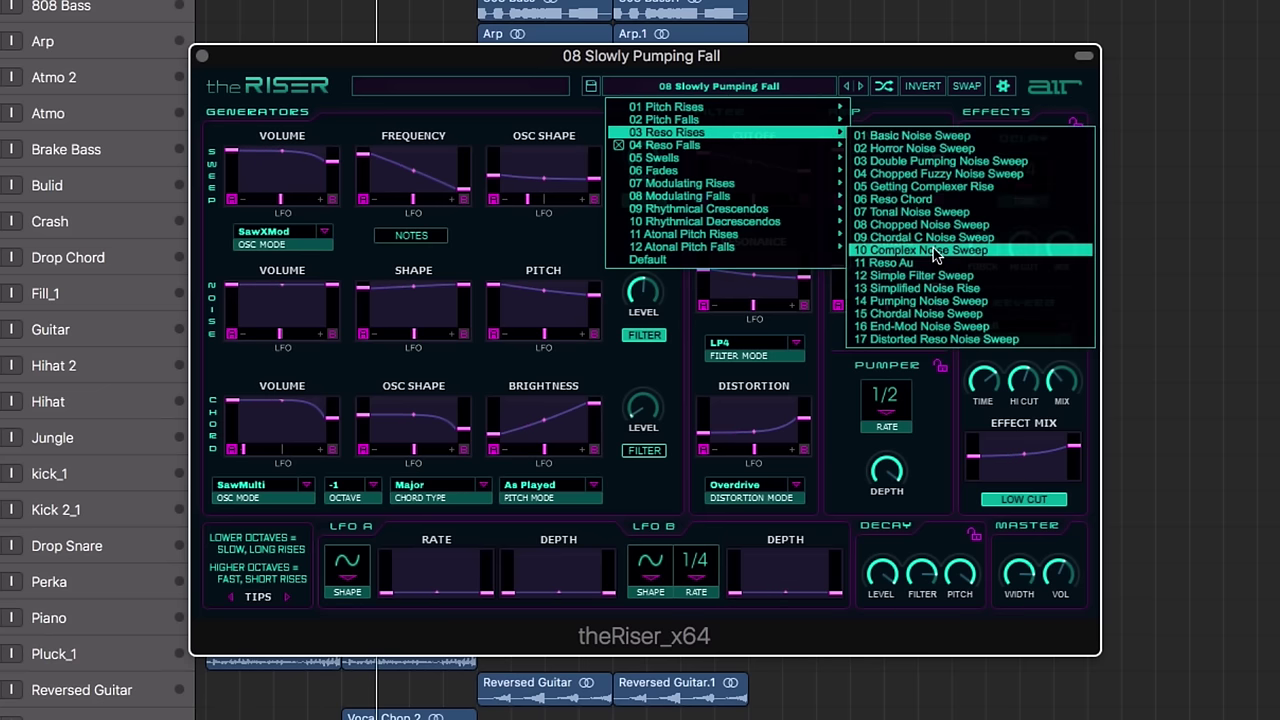
left_click(935, 256)
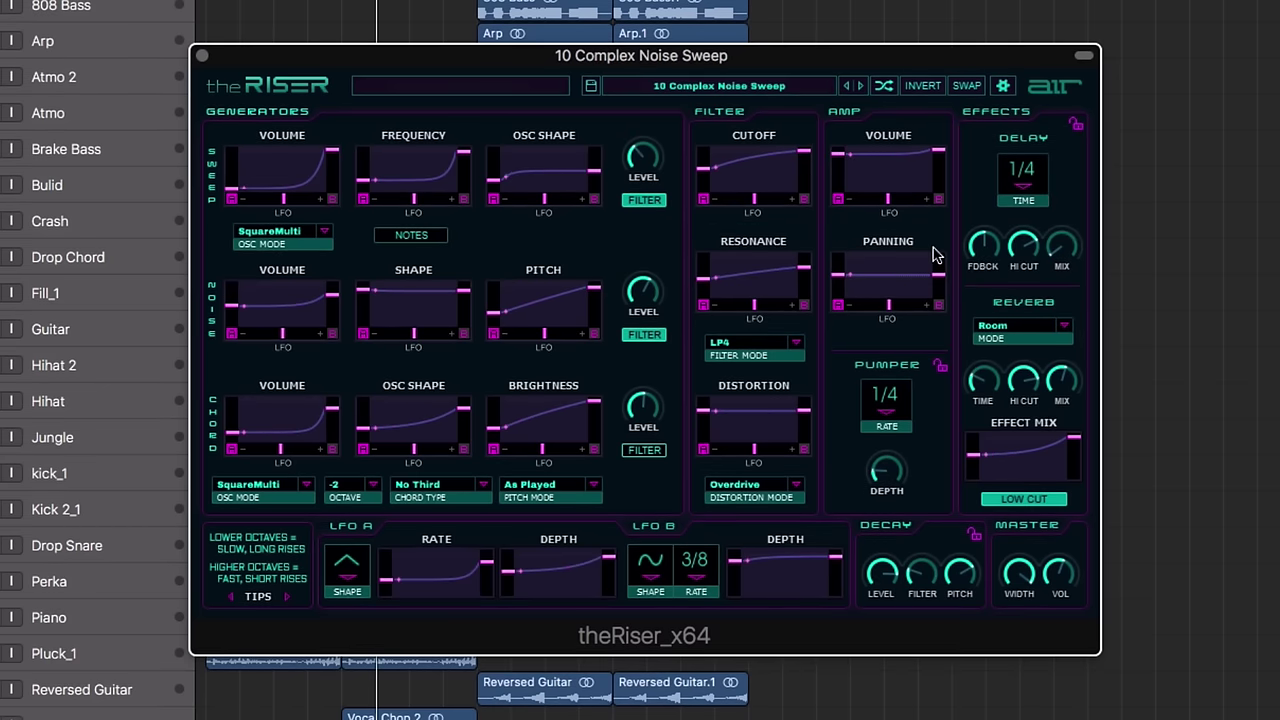
Load 19 Pleasant Mod Fall from the Modulating Falls category
left_click(718, 88)
mouse_move(730, 171)
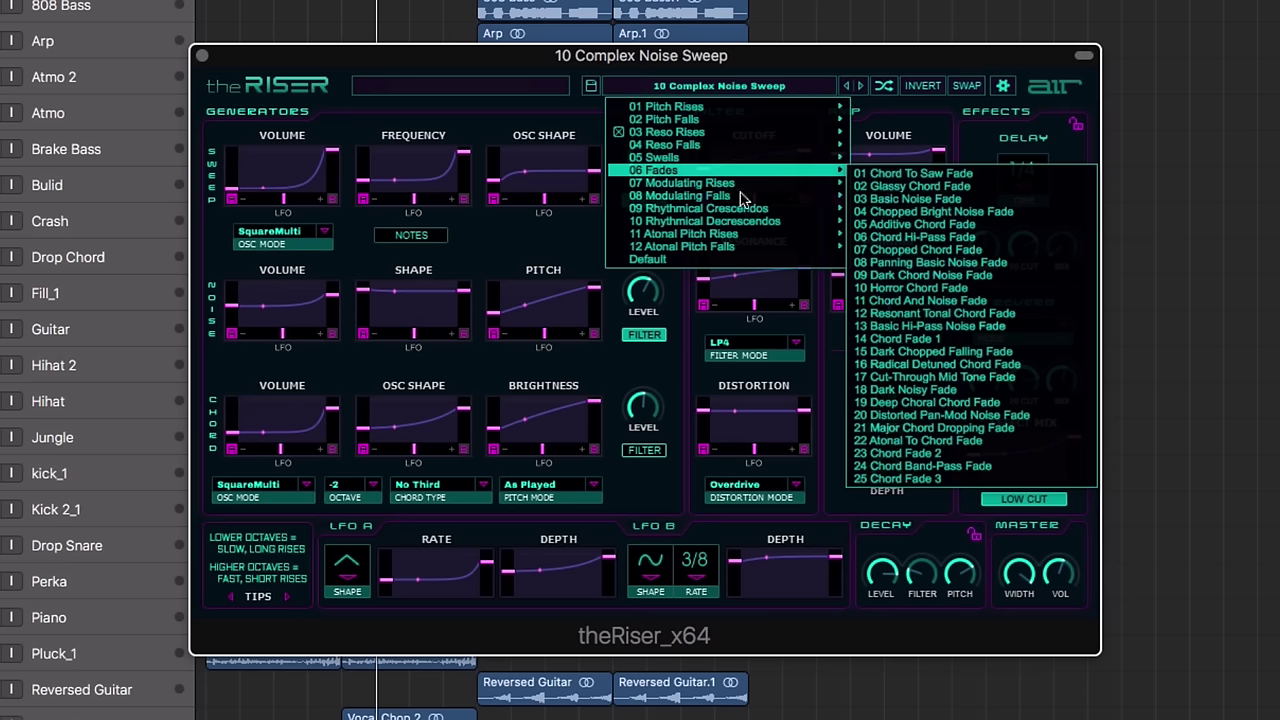
mouse_move(700, 196)
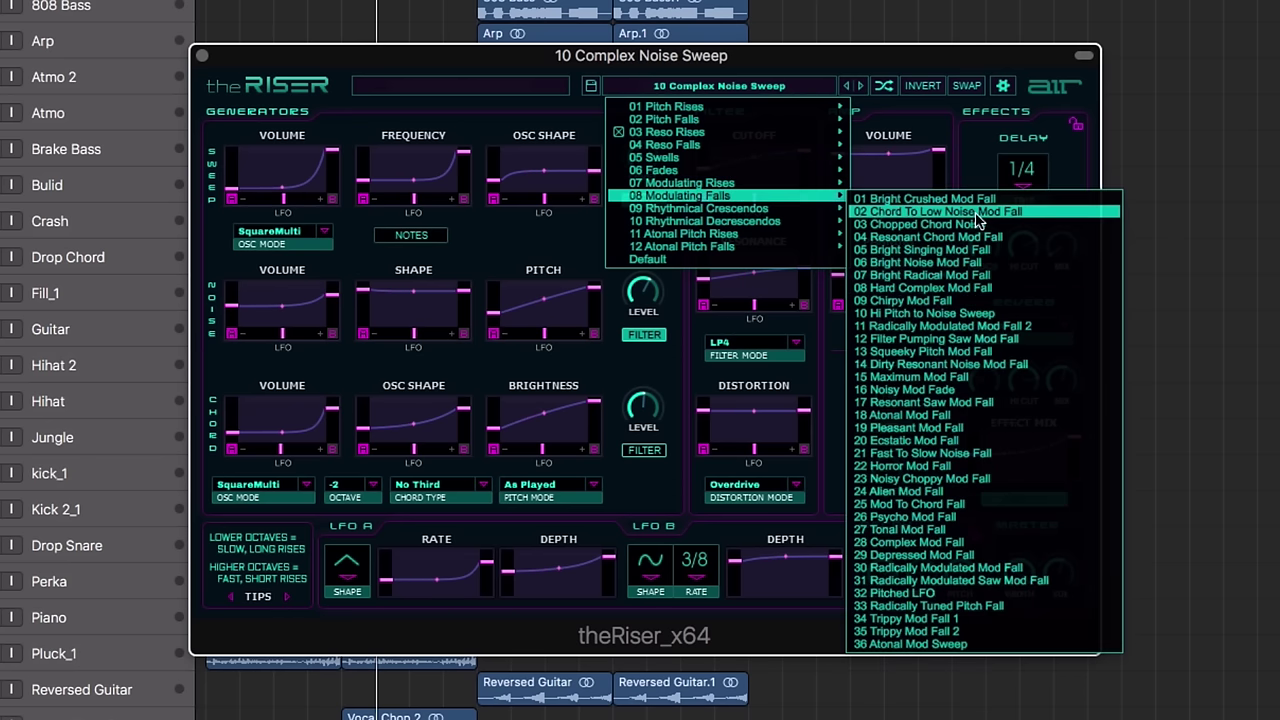
left_click(941, 437)
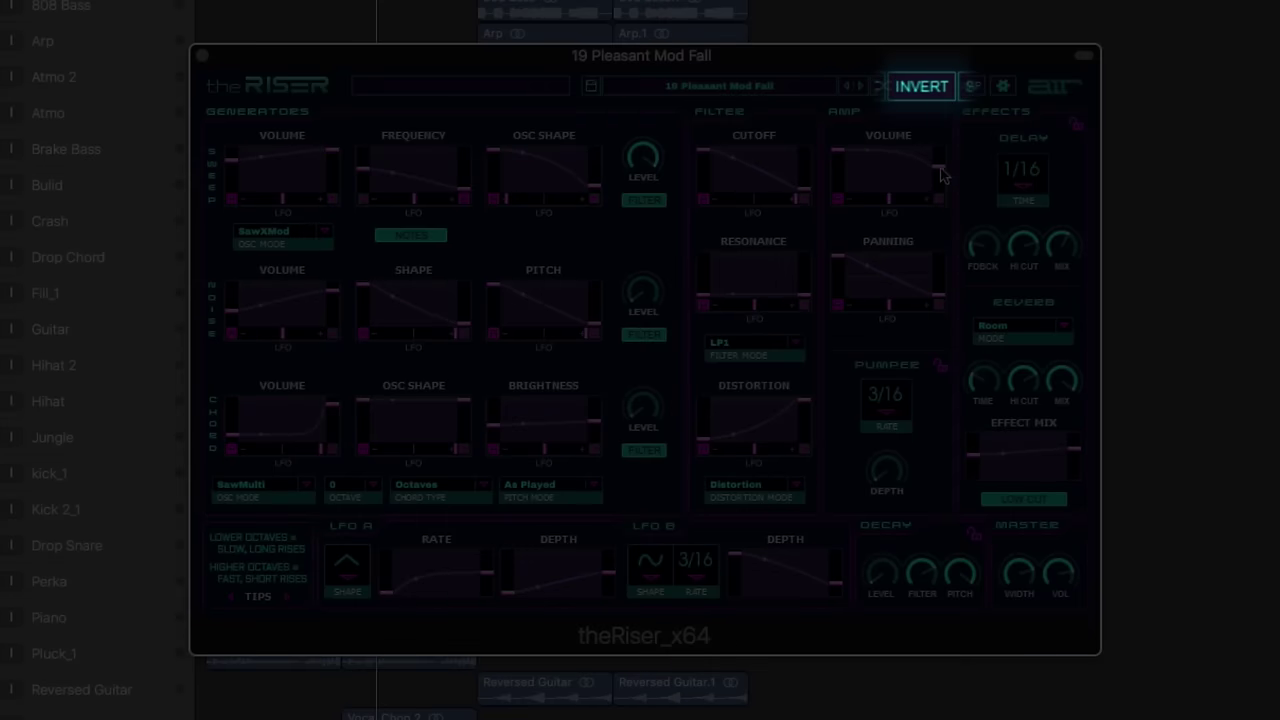
Swap all start and end values with INVERT, then set the cutoff end to 7.56 kHz and the noise level to +2.7 dB
left_click(920, 88)
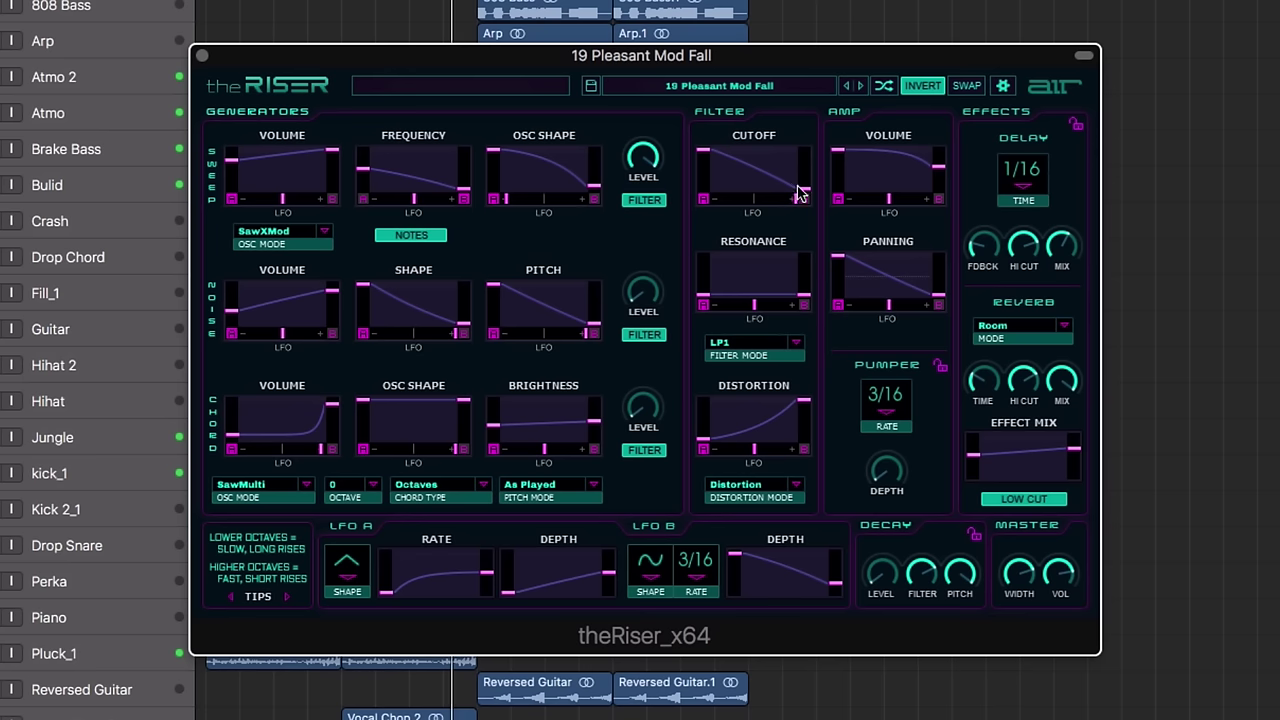
left_click_drag(800, 192, 788, 166)
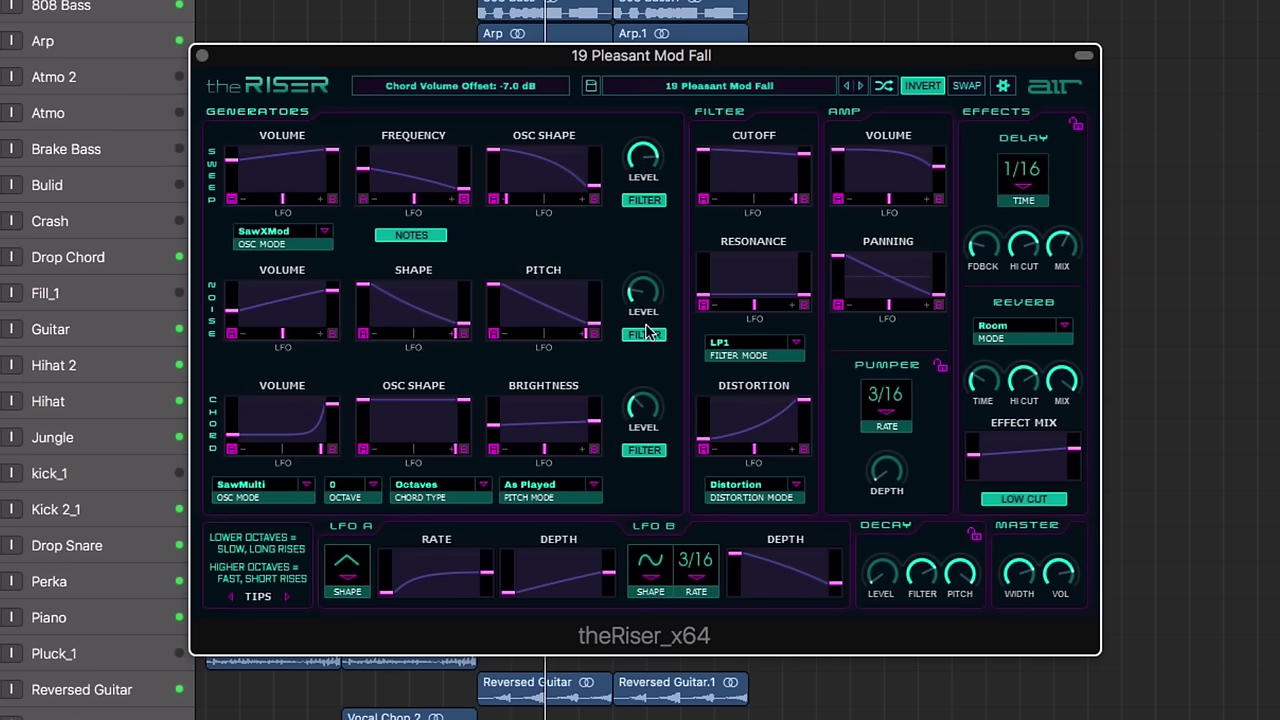
left_click_drag(648, 305, 858, 133)
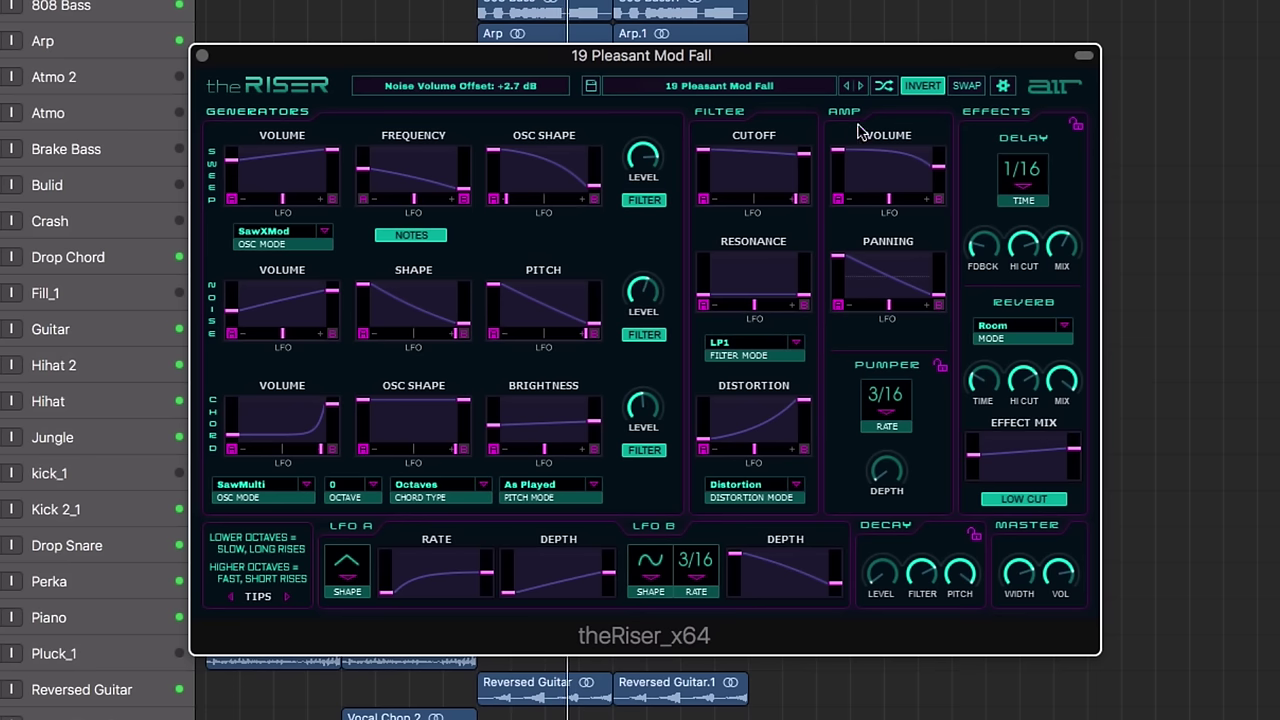
Turn INVERT off, make resonance rise toward its end, and lower the panning curve's start
left_click(928, 88)
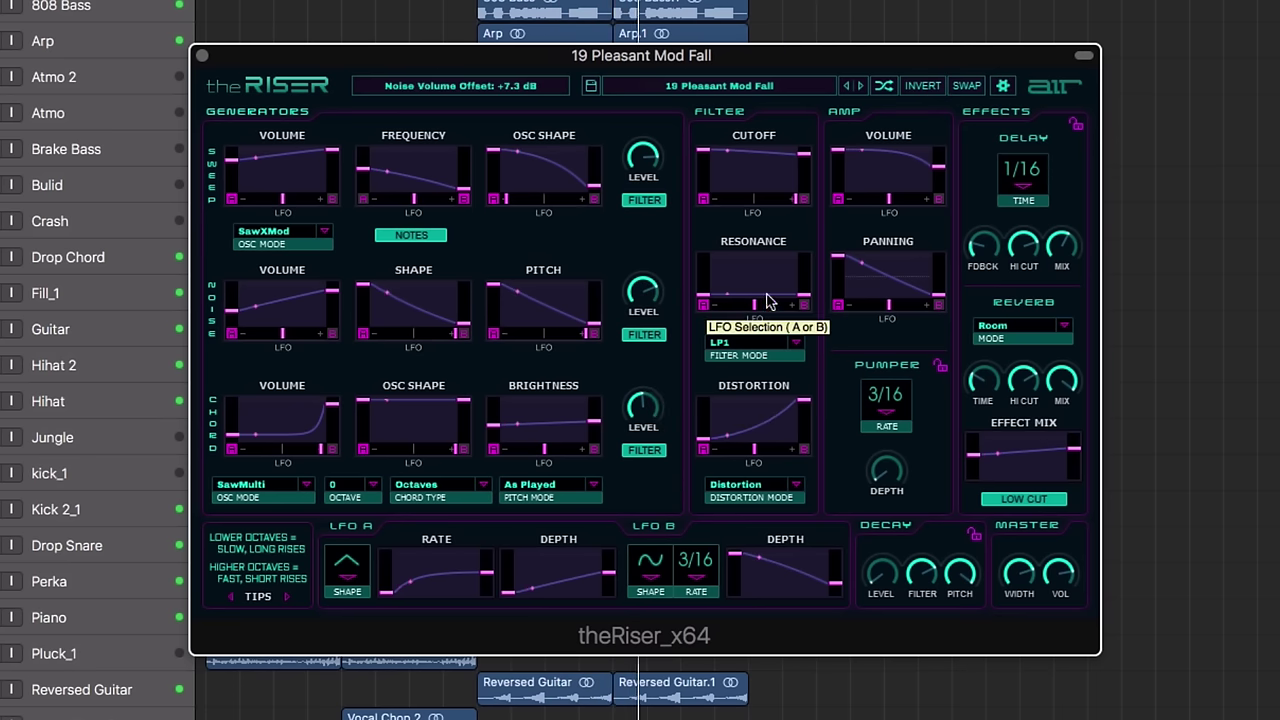
left_click_drag(796, 298, 758, 300)
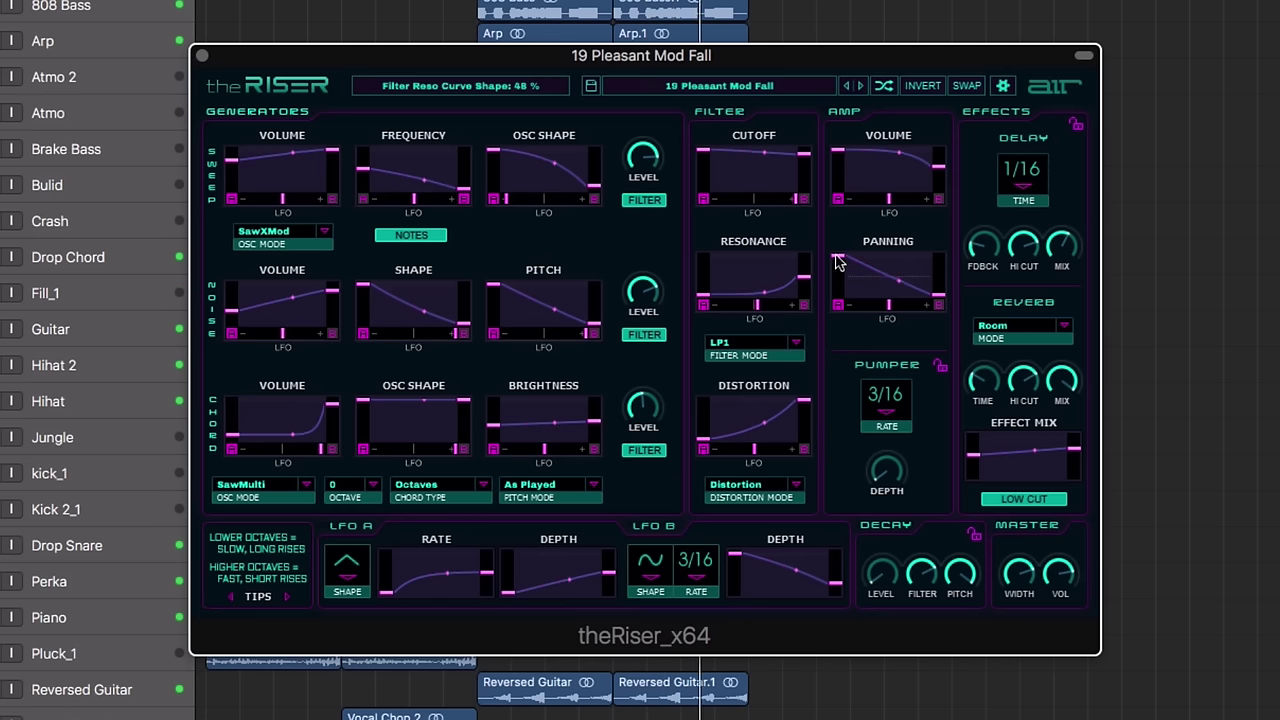
left_click_drag(838, 262, 838, 273)
Reshape the master volume curve, bow distortion up to an 89% end, and set pumper depth to 37%
left_click_drag(920, 150, 918, 173)
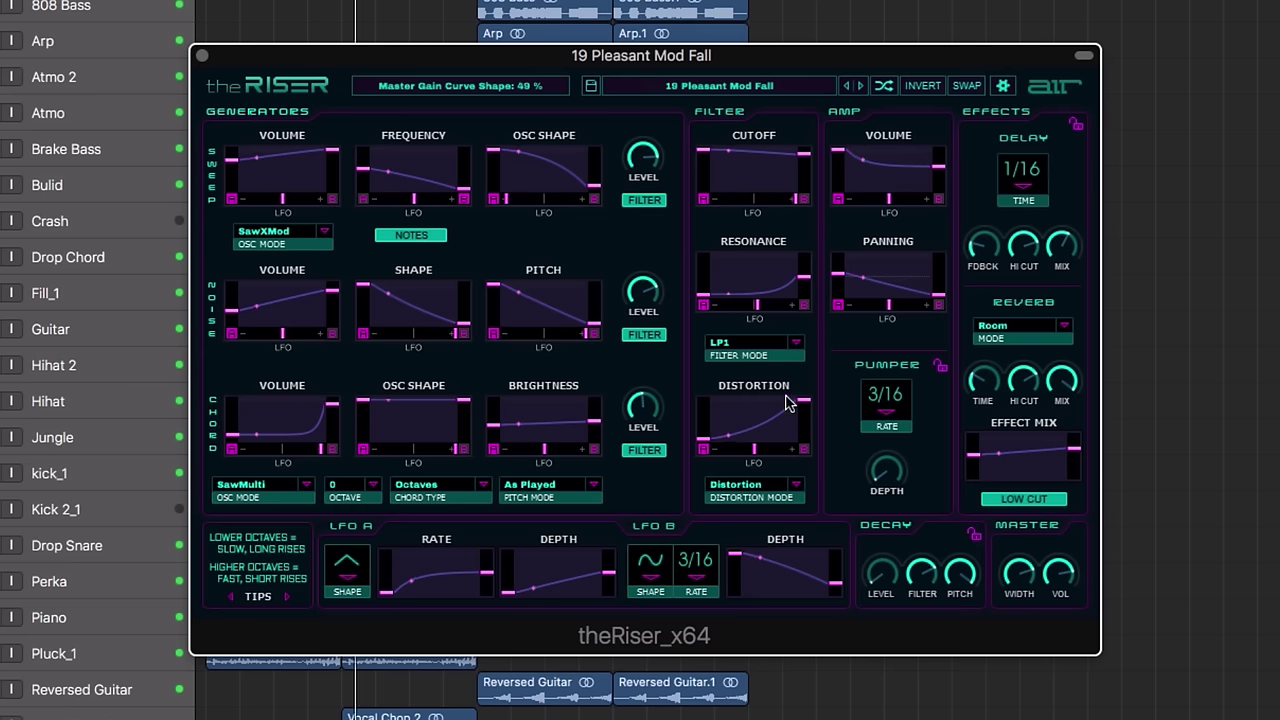
left_click_drag(770, 430, 805, 412)
left_click_drag(885, 468, 886, 435)
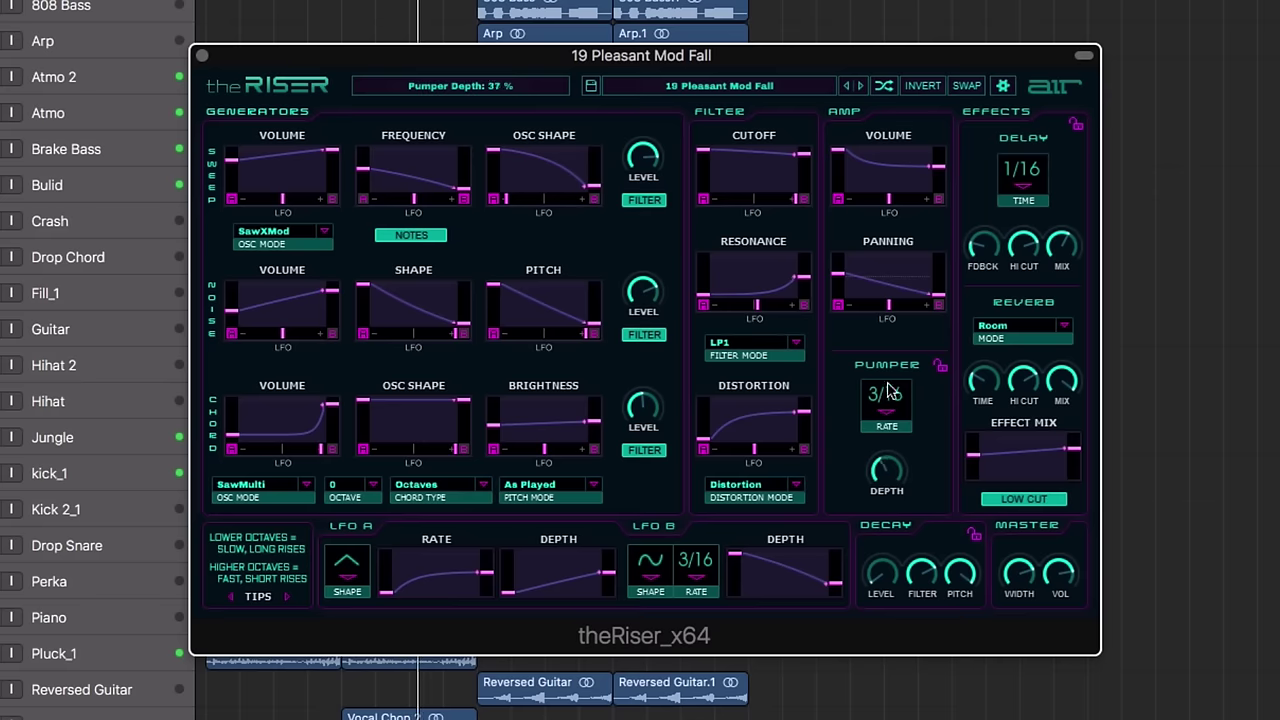